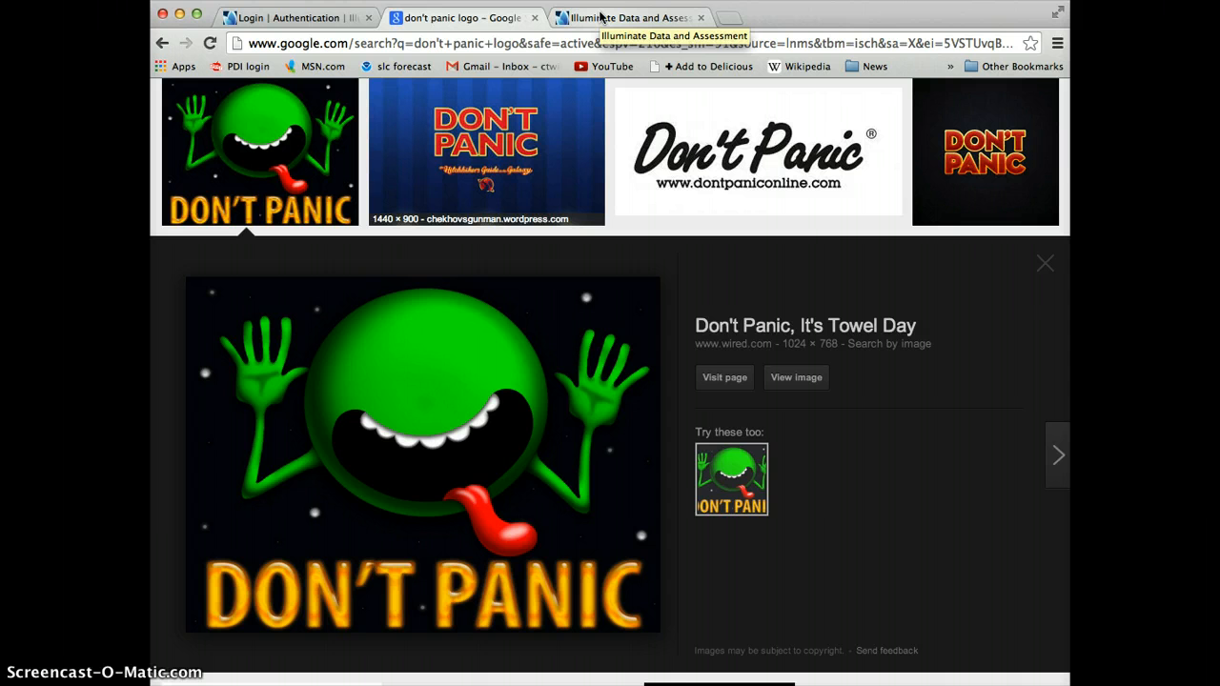
# Step: Switch to the Illuminate Data and Assessment dashboard and visit the Itembank
pyautogui.click(601, 17)
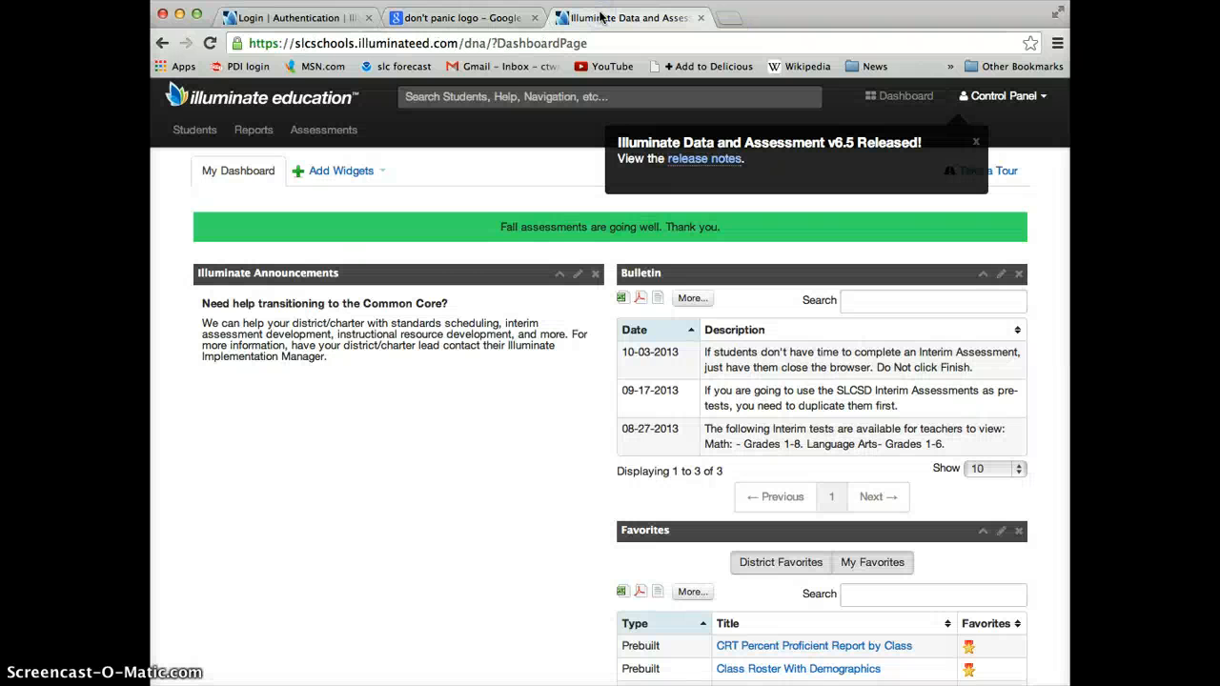
pyautogui.click(419, 403)
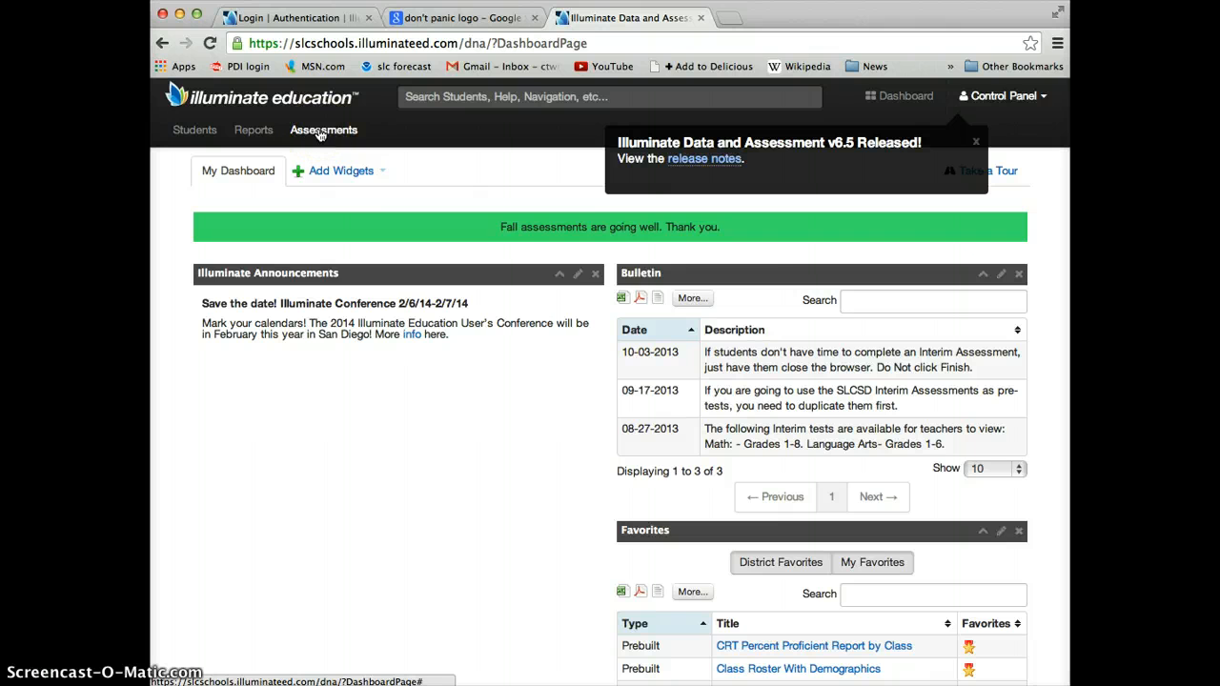
pyautogui.click(321, 133)
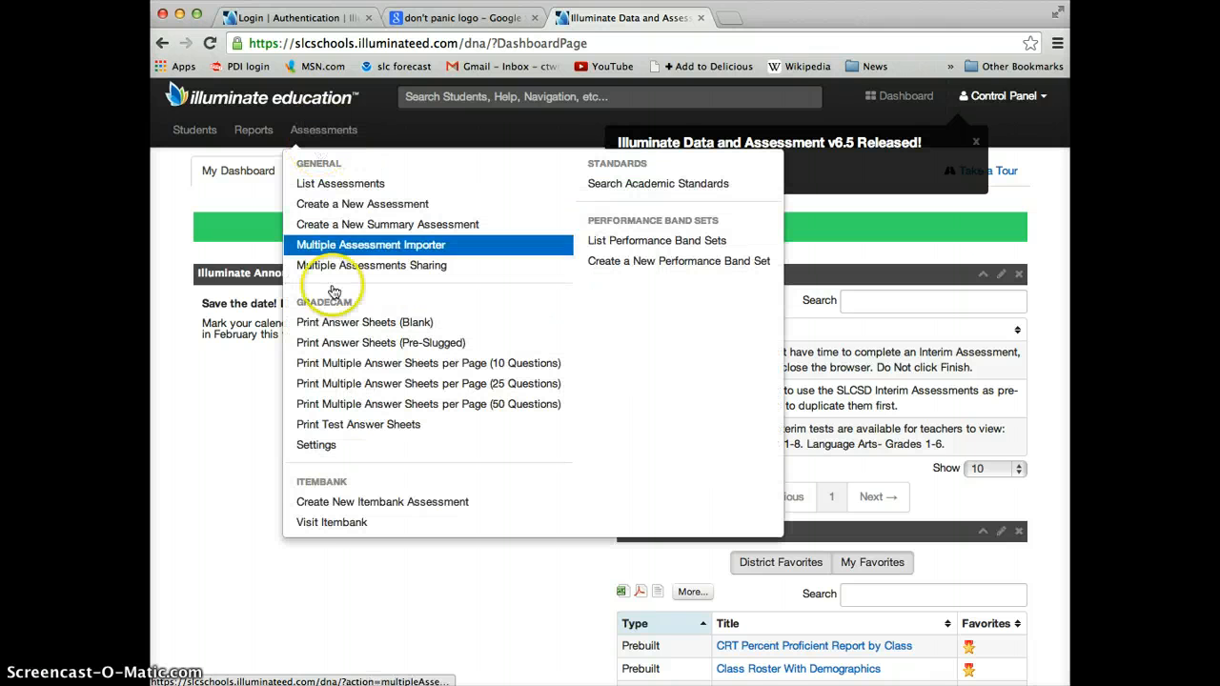
pyautogui.click(350, 531)
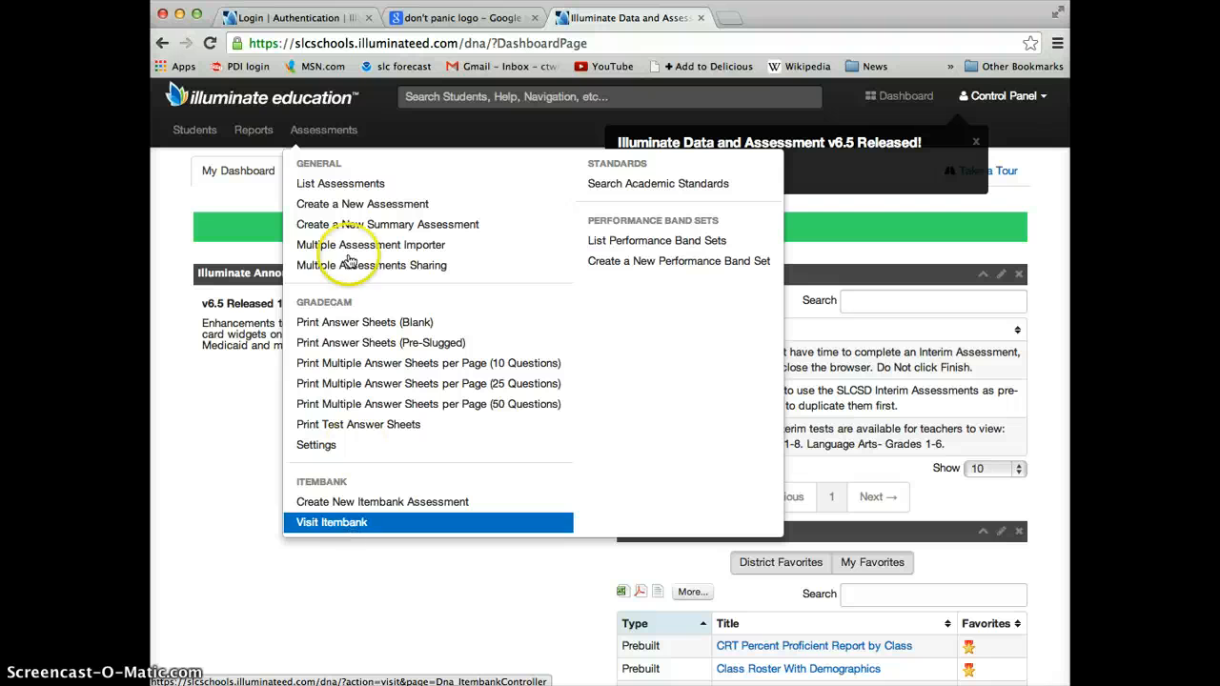
pyautogui.click(307, 190)
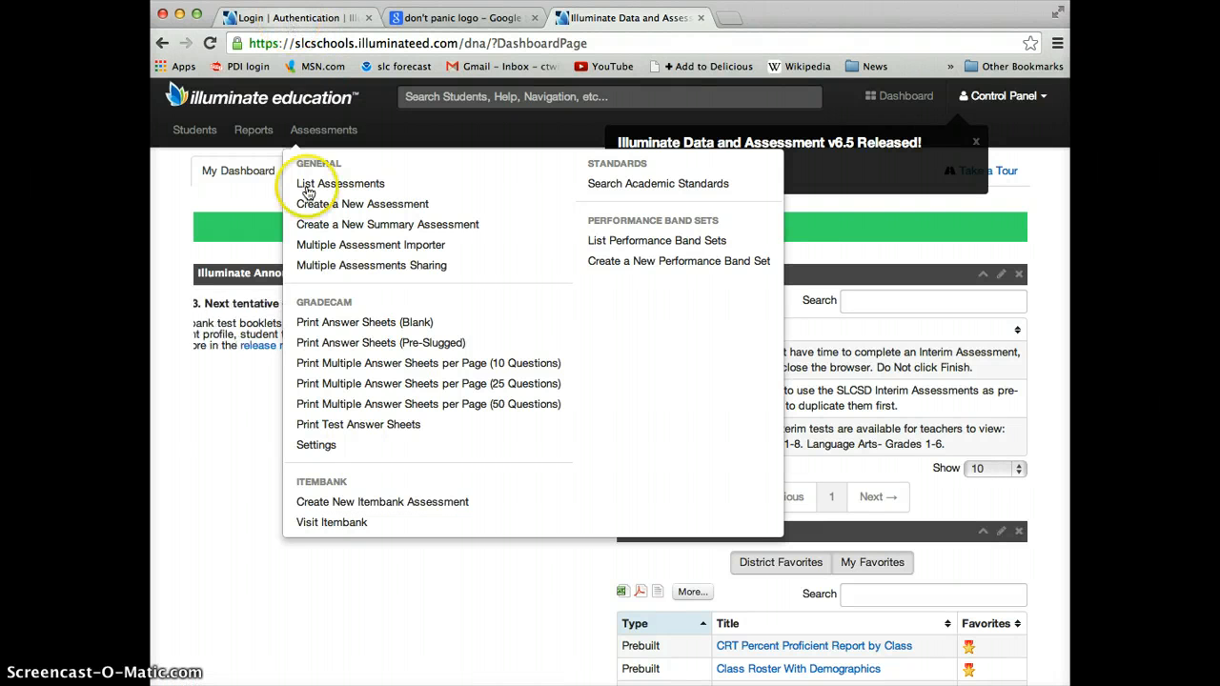
pyautogui.click(317, 21)
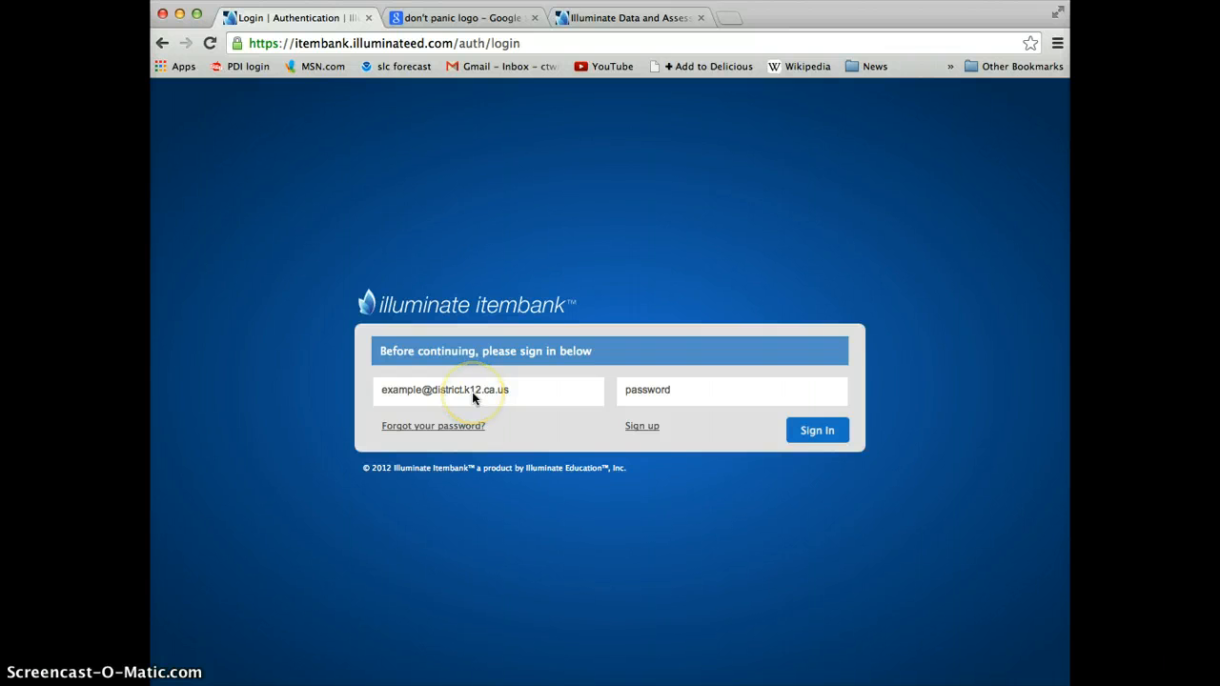
pyautogui.click(614, 21)
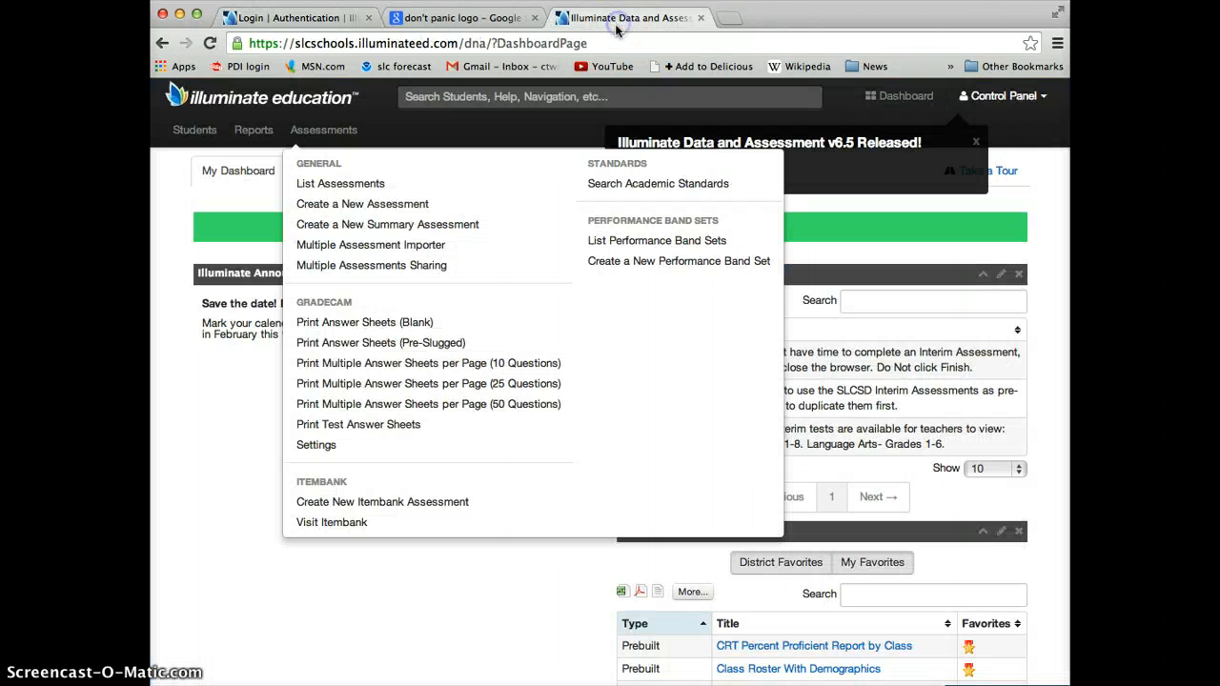
pyautogui.click(333, 529)
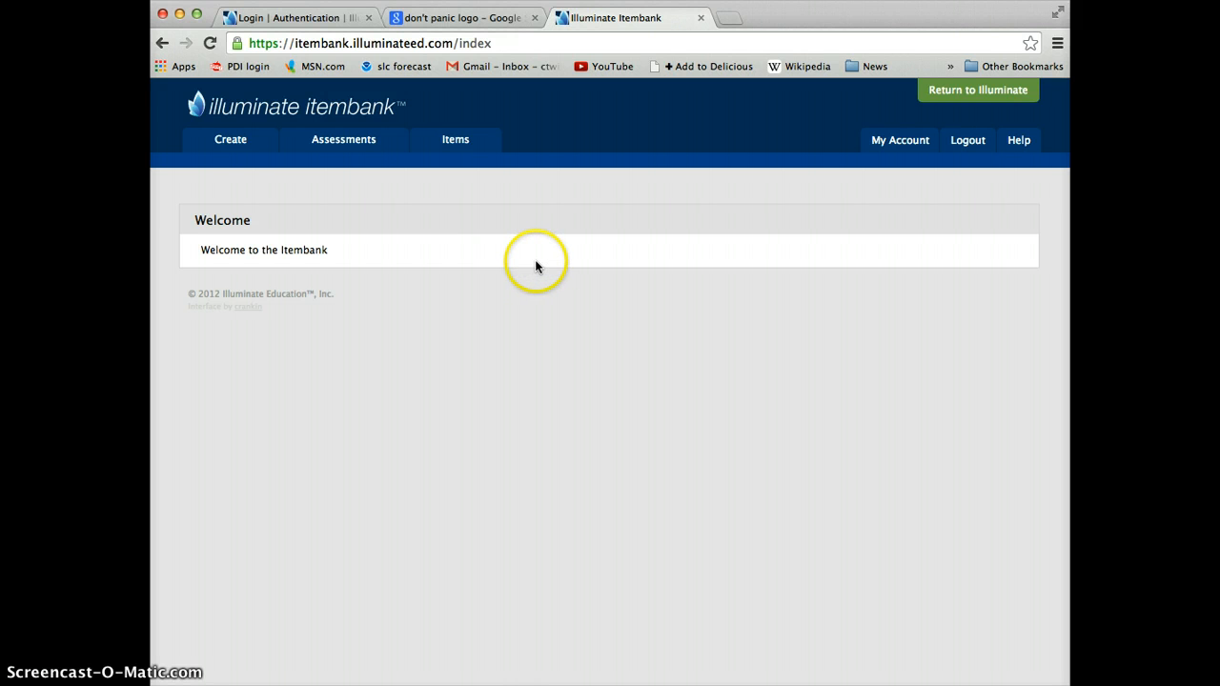
# Step: Create a new item in the Itembank
pyautogui.click(244, 147)
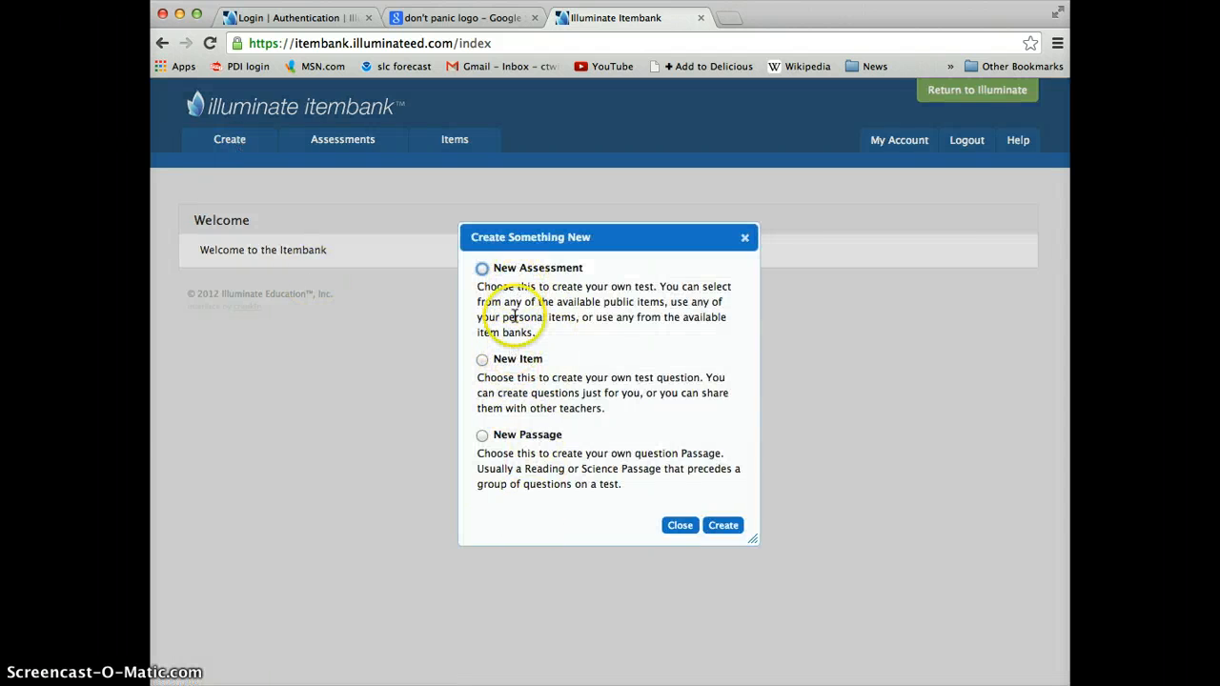
pyautogui.click(483, 360)
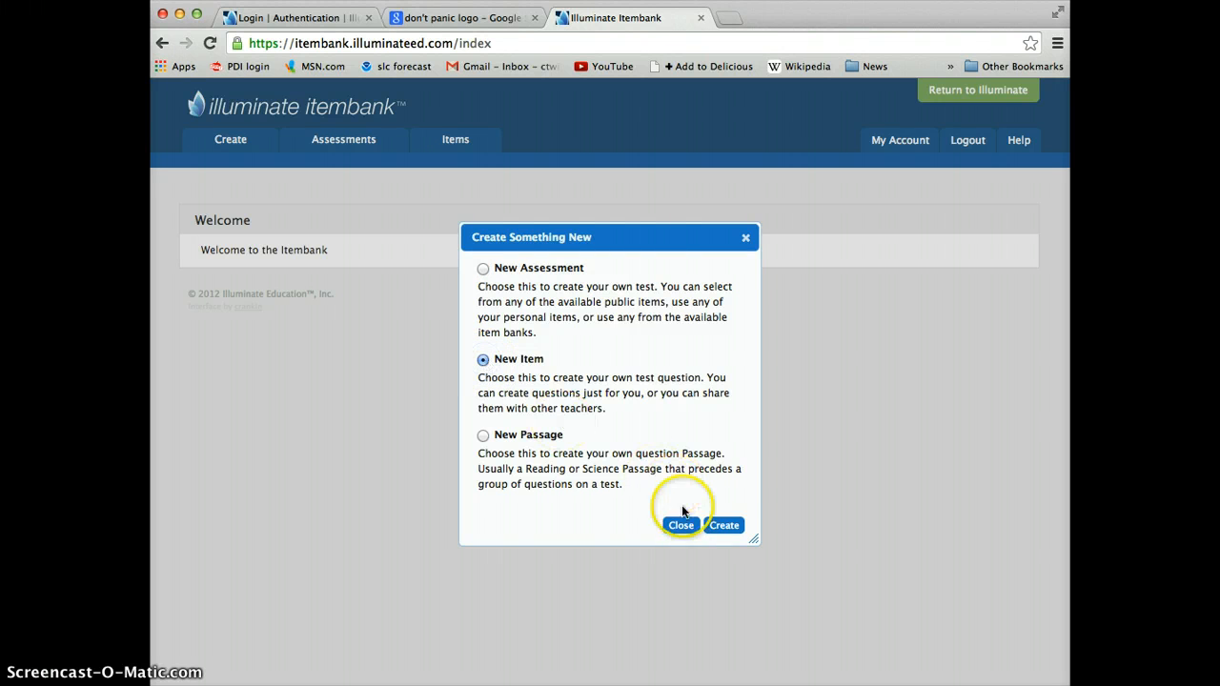
pyautogui.click(726, 526)
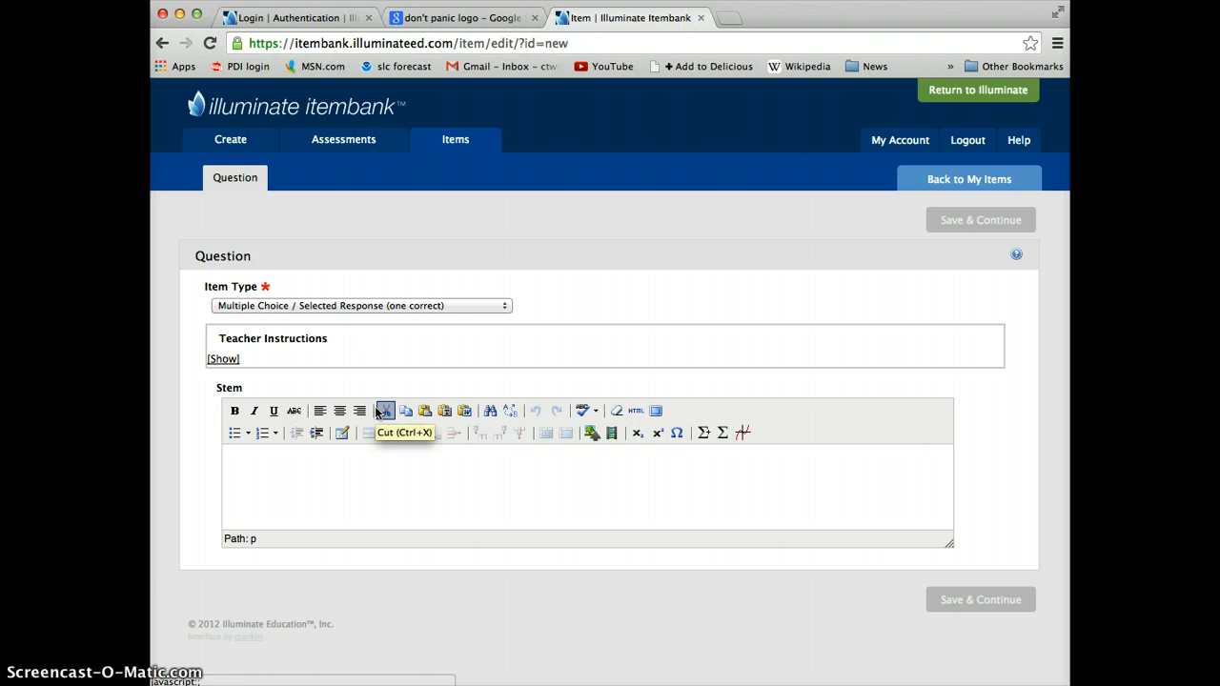
# Step: Keep the item type as Multiple Choice / Selected Response (one correct), enter "the question" as the stem, and save the item
pyautogui.click(337, 308)
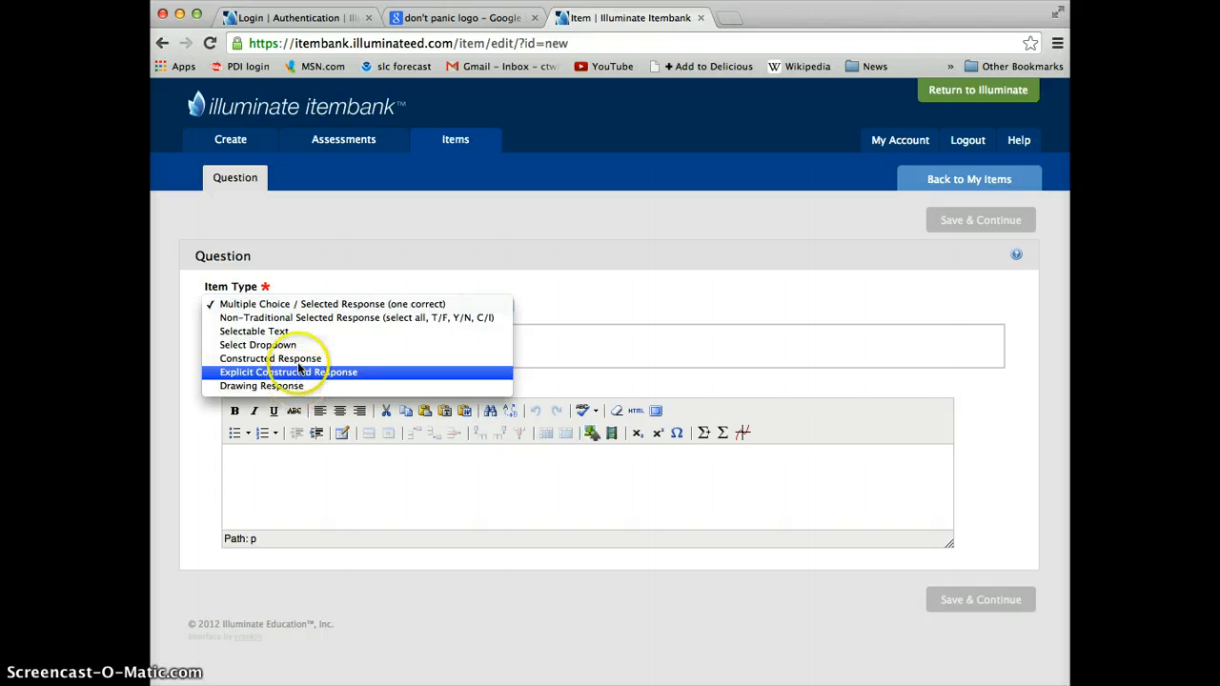
pyautogui.click(298, 305)
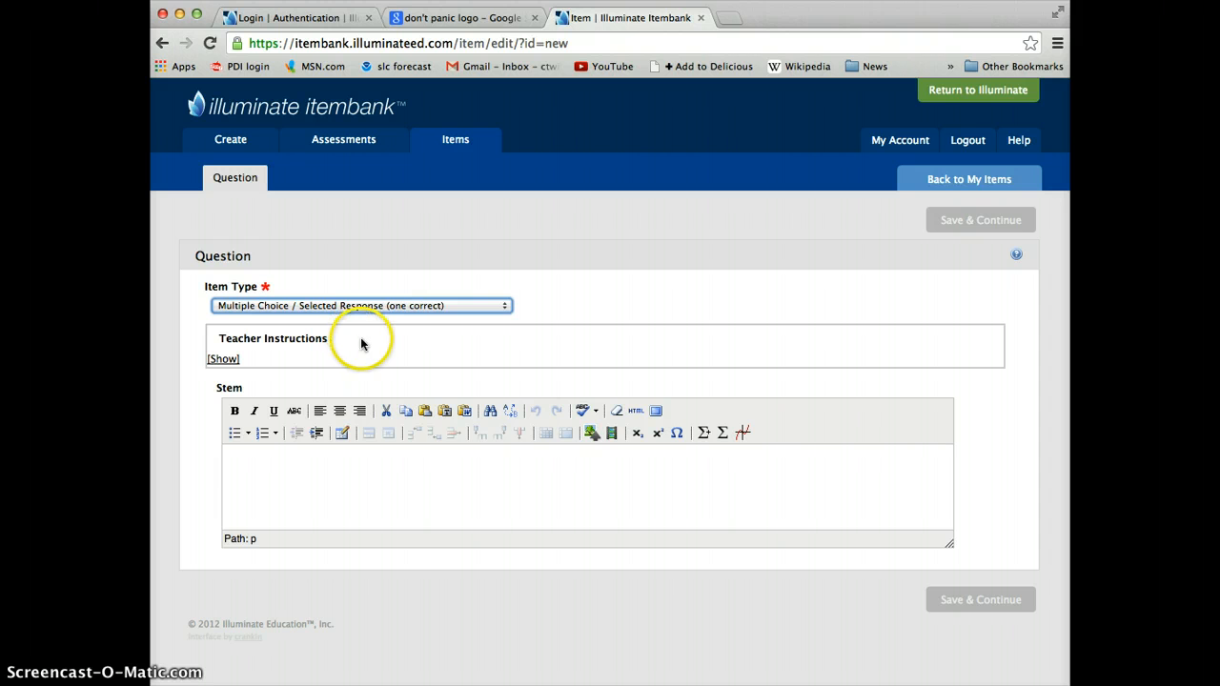
pyautogui.click(237, 453)
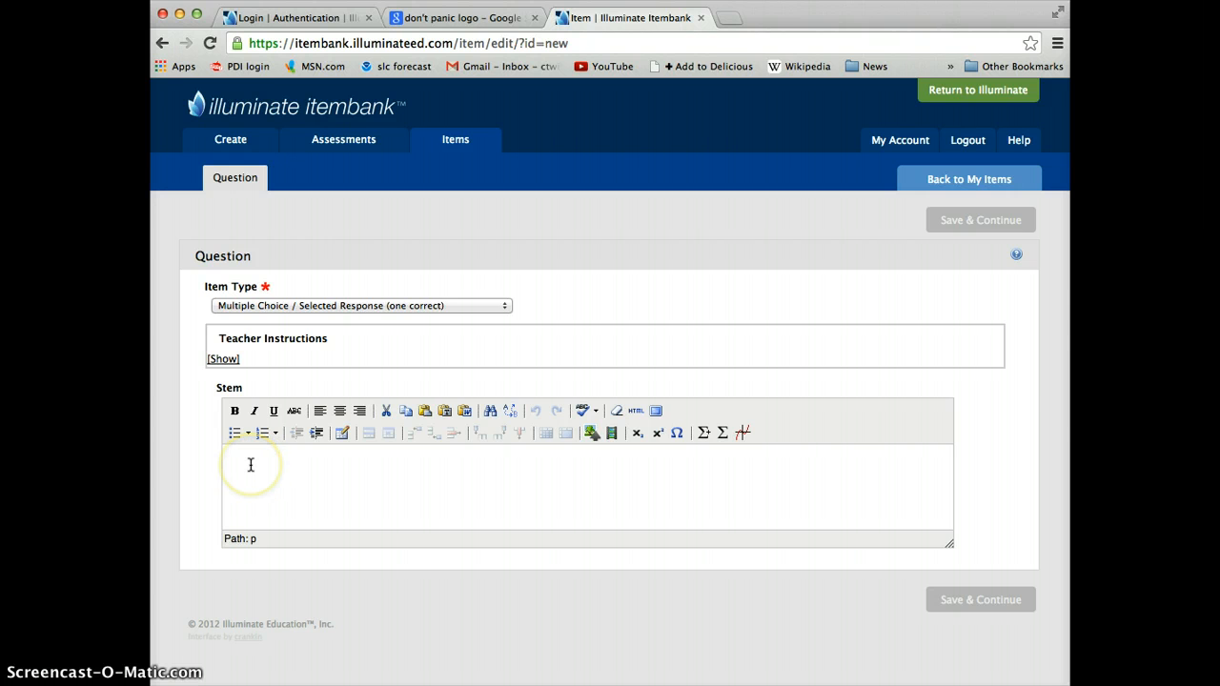
pyautogui.write('the question')
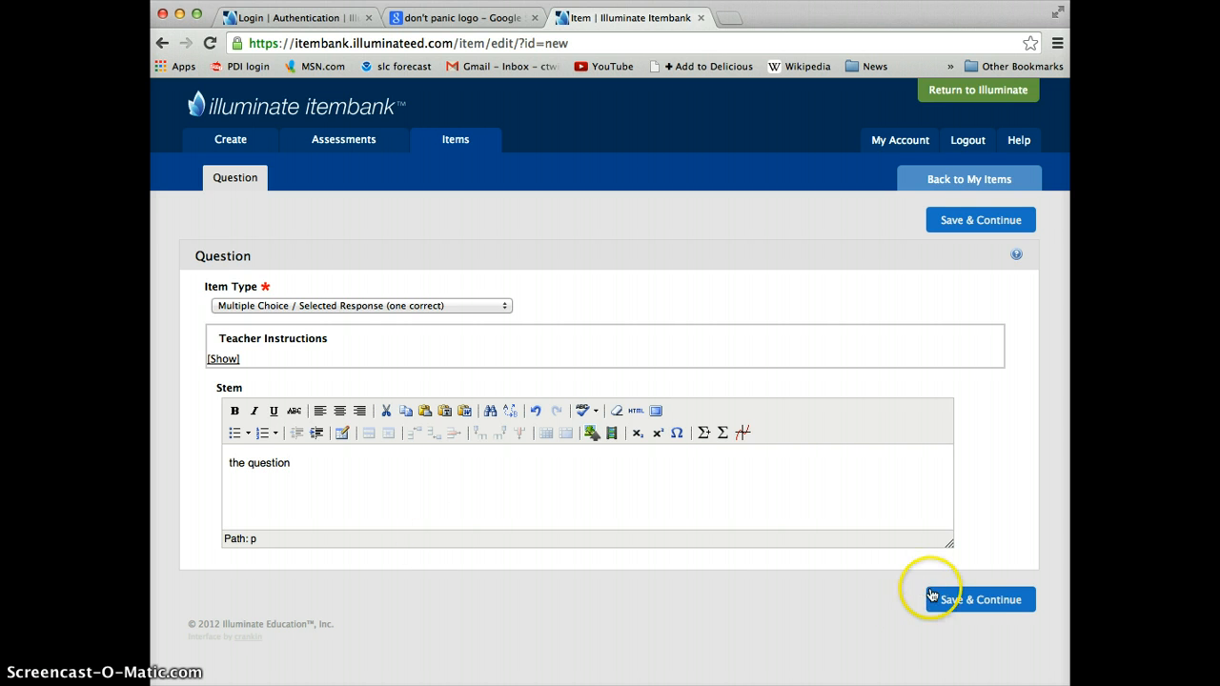
pyautogui.click(958, 598)
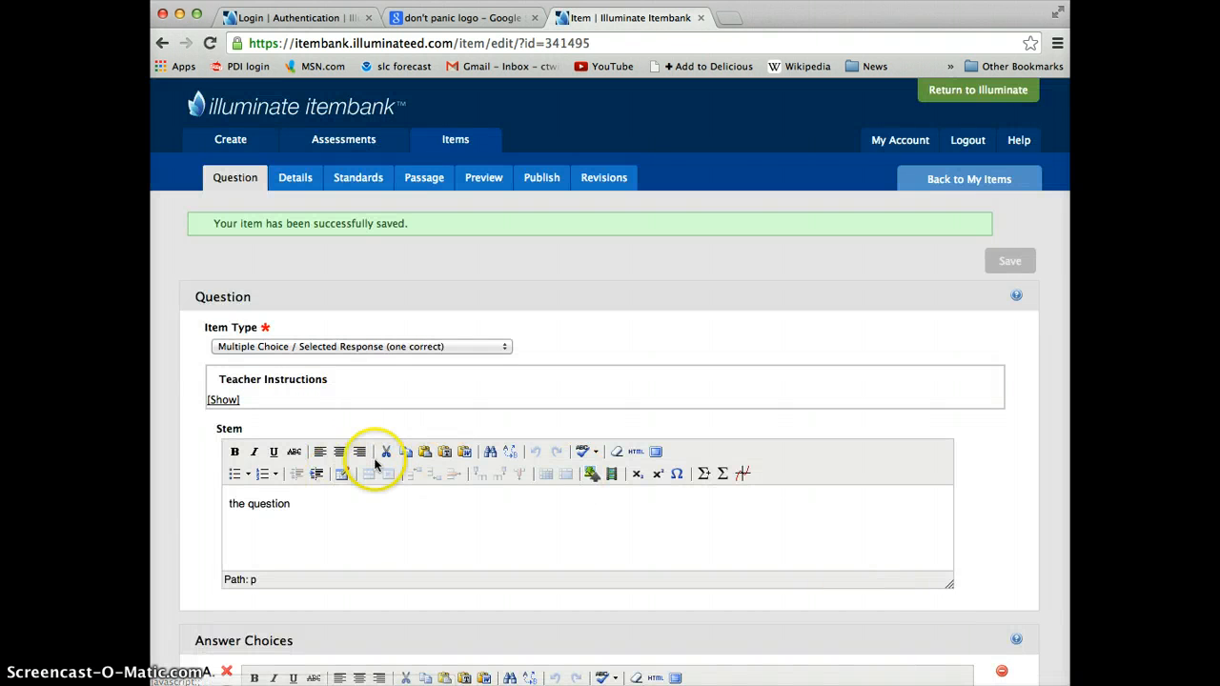
# Step: Mark answer choice A as correct and enter "the answer" as its text
pyautogui.scroll(-3, 374, 457)
pyautogui.scroll(2, 374, 465)
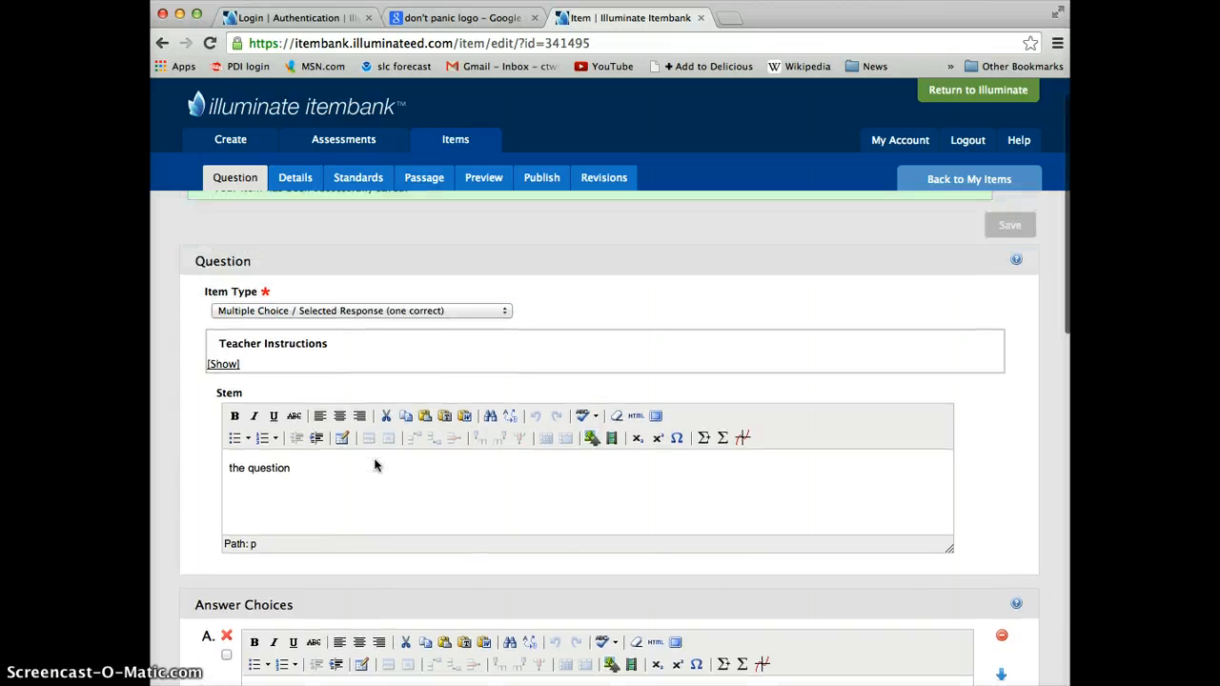
pyautogui.scroll(-1, 375, 466)
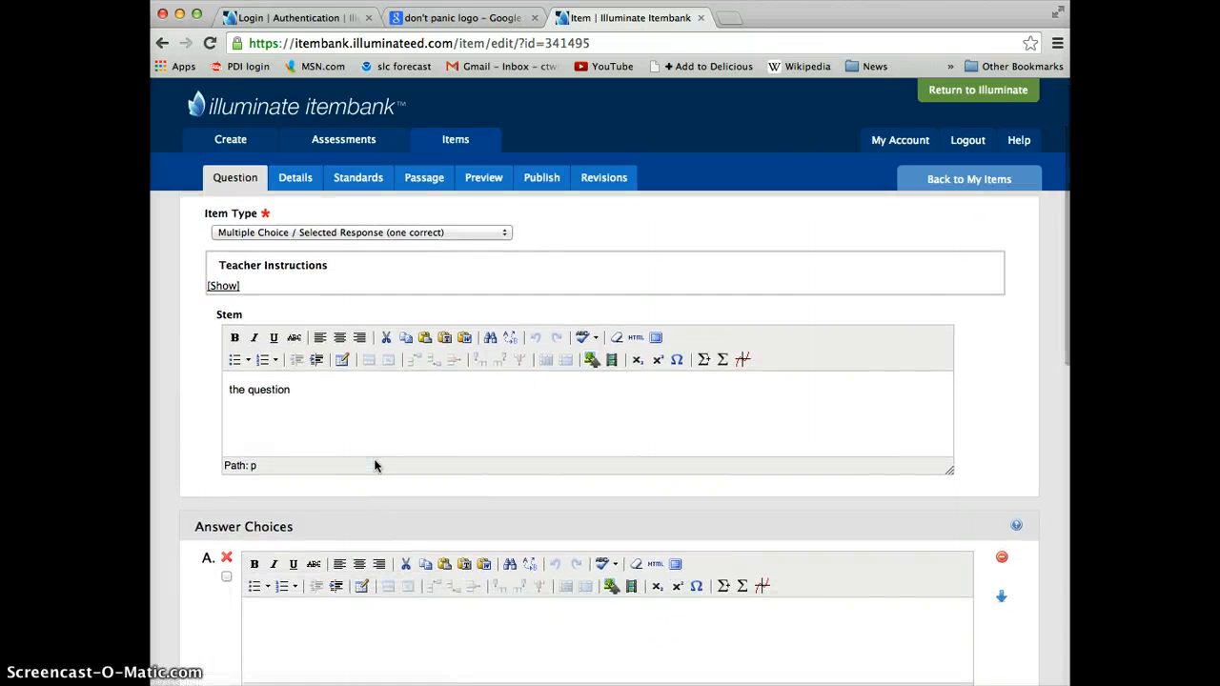
pyautogui.click(222, 581)
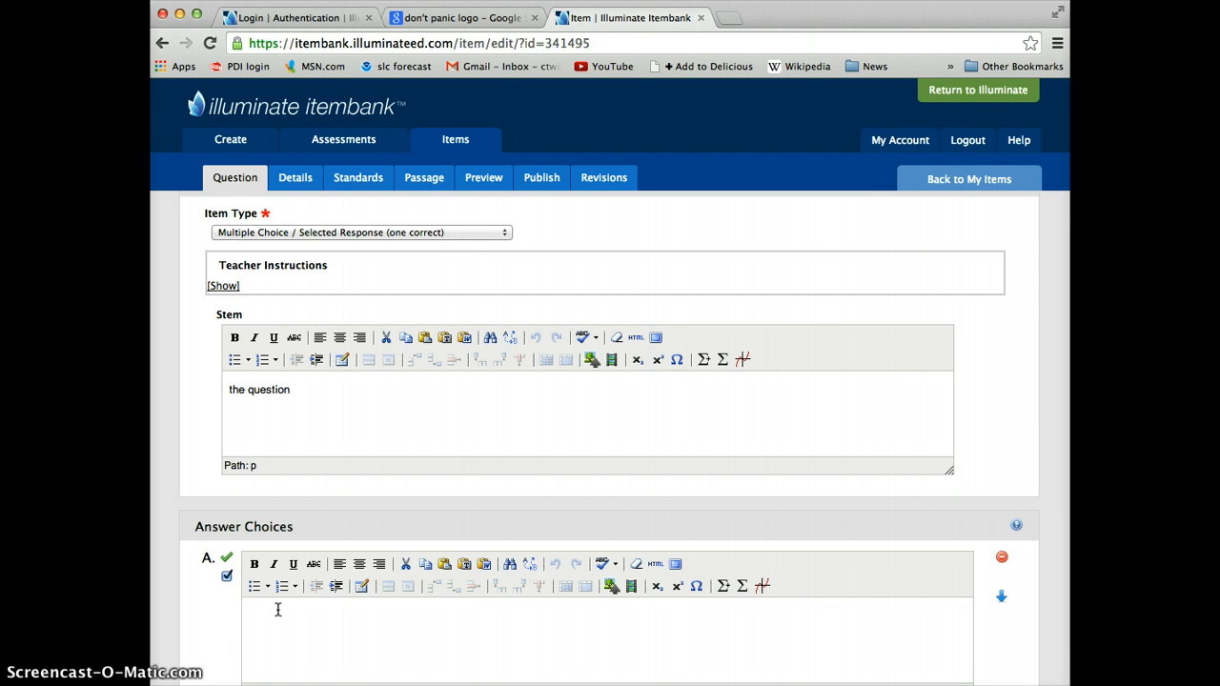
pyautogui.click(258, 613)
pyautogui.click(306, 616)
pyautogui.scroll(-1, 316, 616)
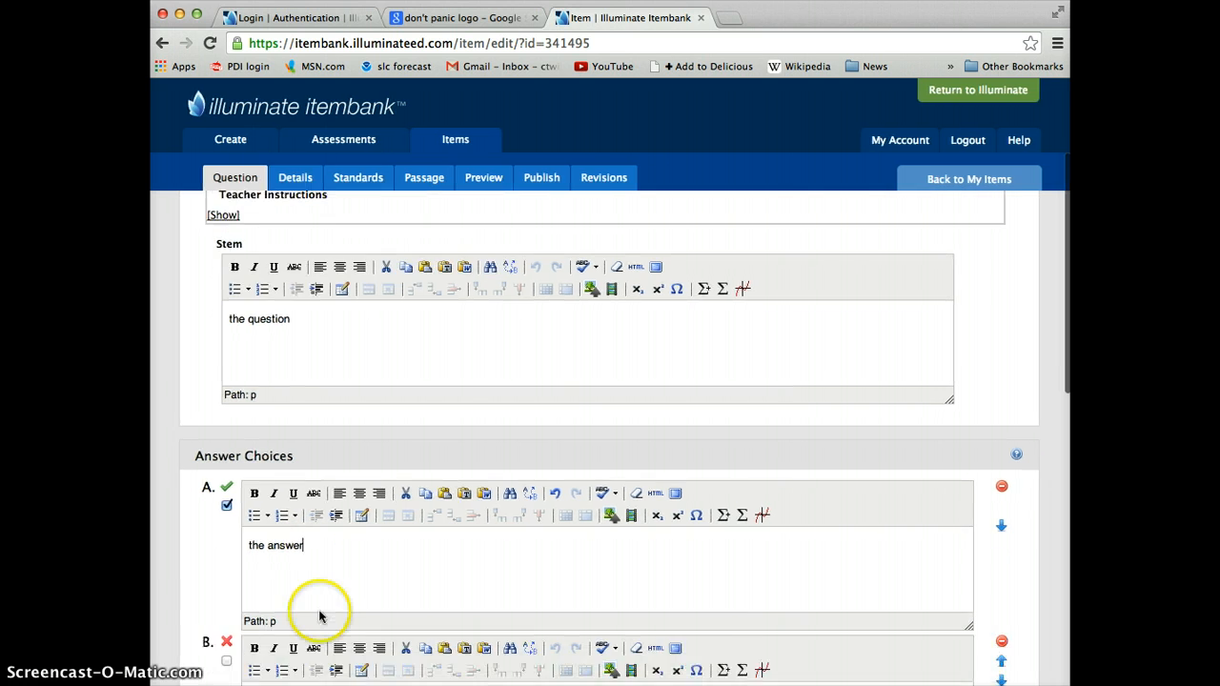
# Step: Review the answer choices and save the question
pyautogui.scroll(1, 353, 580)
pyautogui.scroll(-3, 354, 580)
pyautogui.scroll(-1, 353, 581)
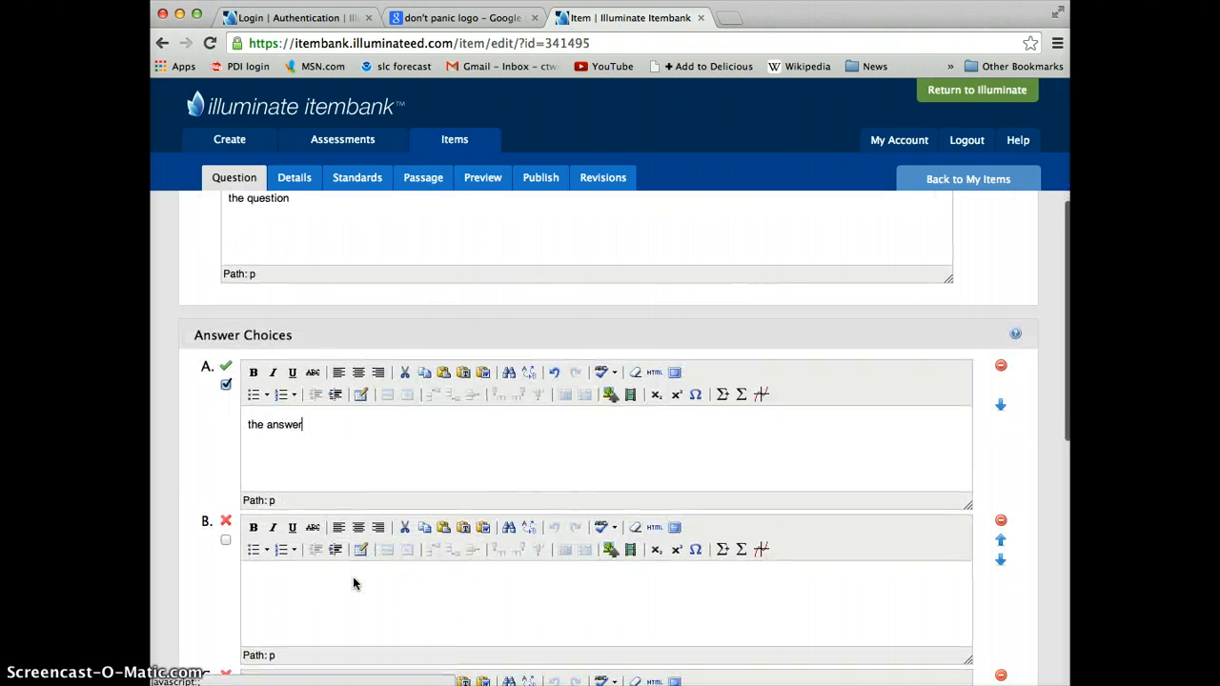
pyautogui.scroll(3, 353, 581)
pyautogui.scroll(-4, 352, 583)
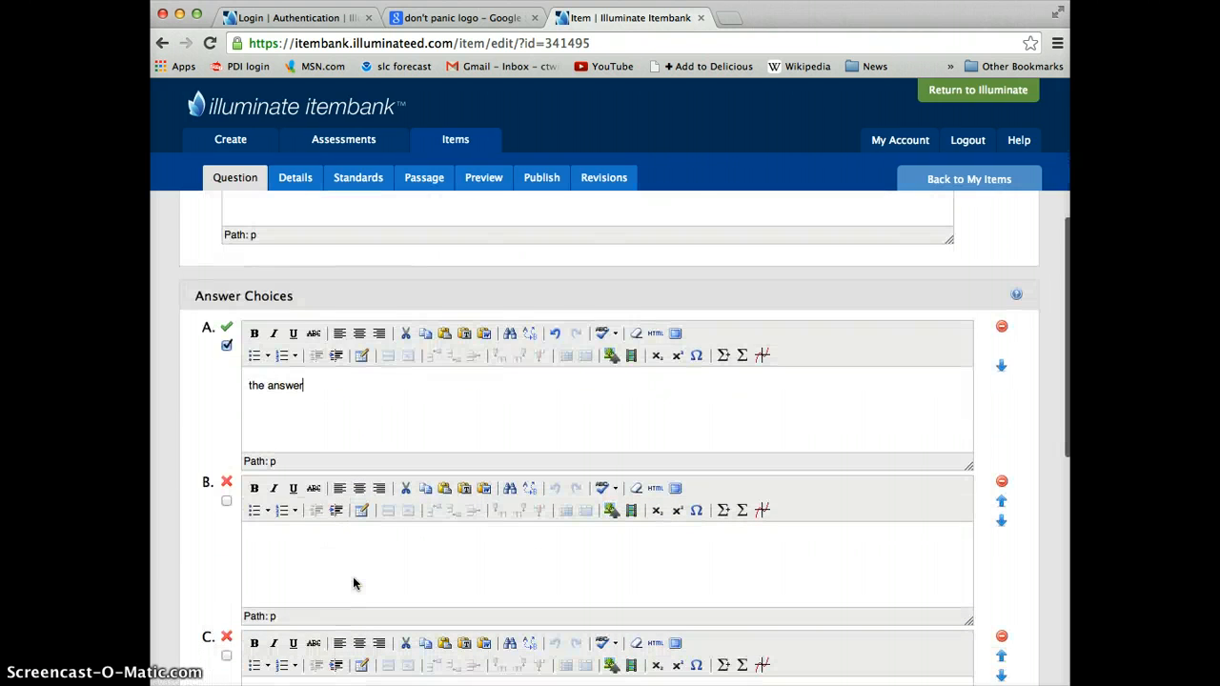
pyautogui.scroll(3, 354, 582)
pyautogui.moveTo(359, 581); pyautogui.dragTo(410, 572)
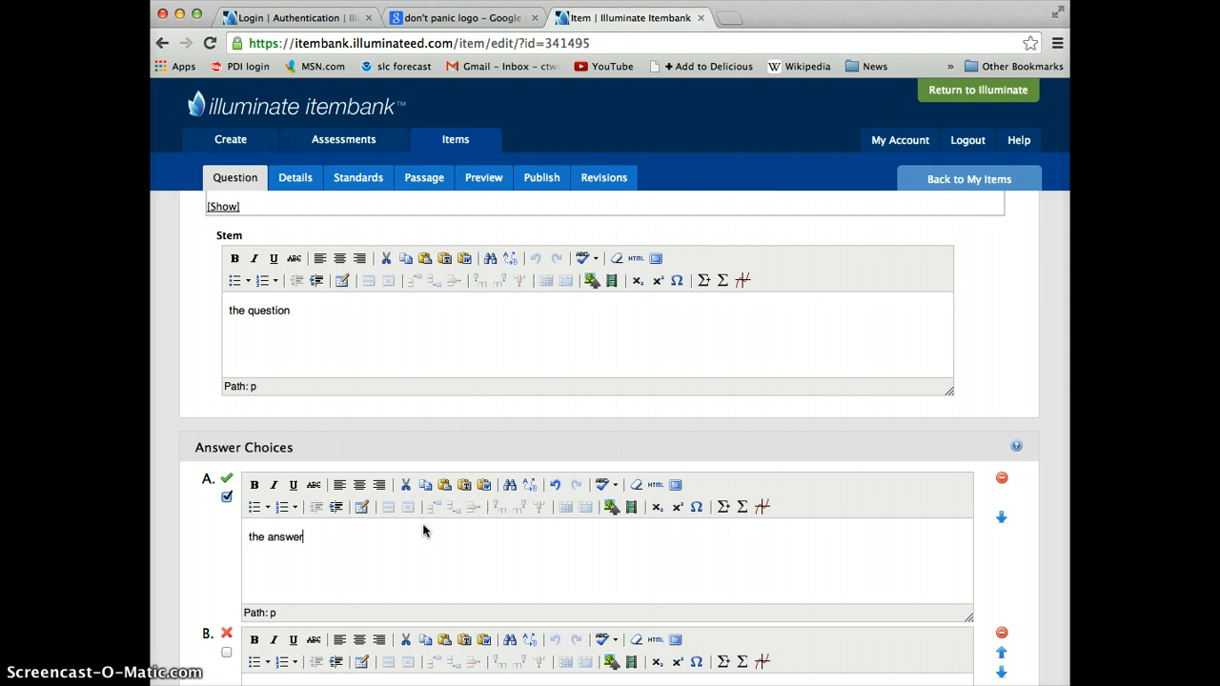
pyautogui.click(436, 554)
pyautogui.scroll(4, 435, 422)
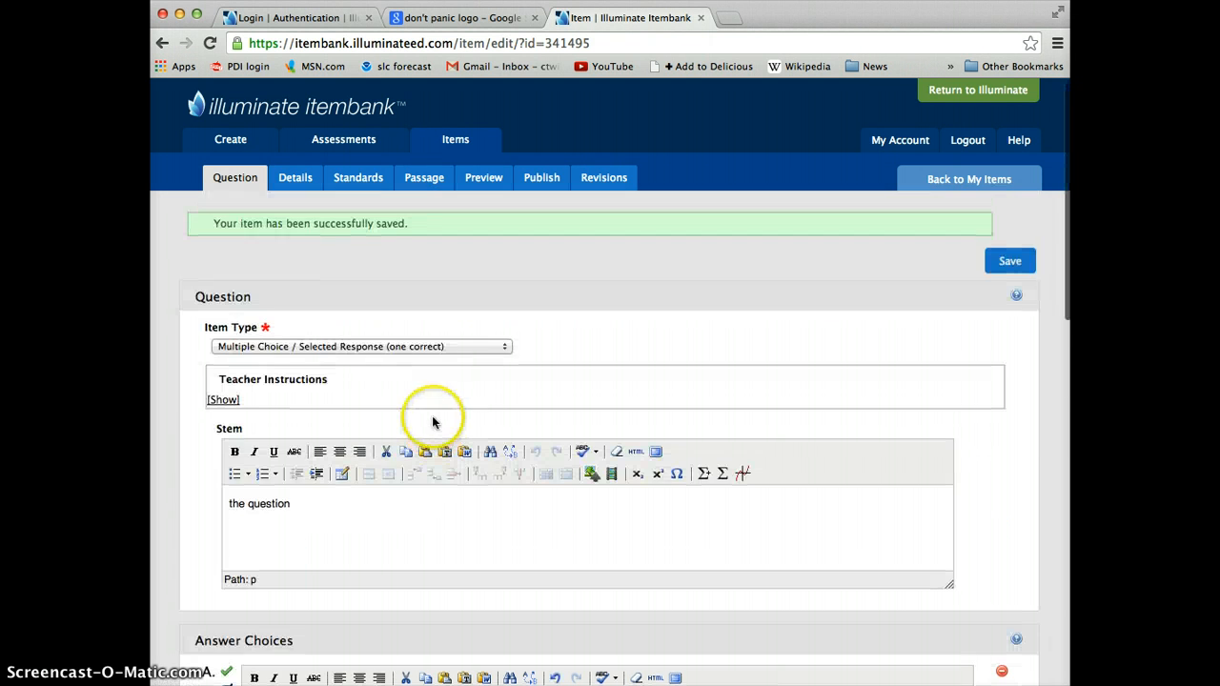
pyautogui.click(1018, 266)
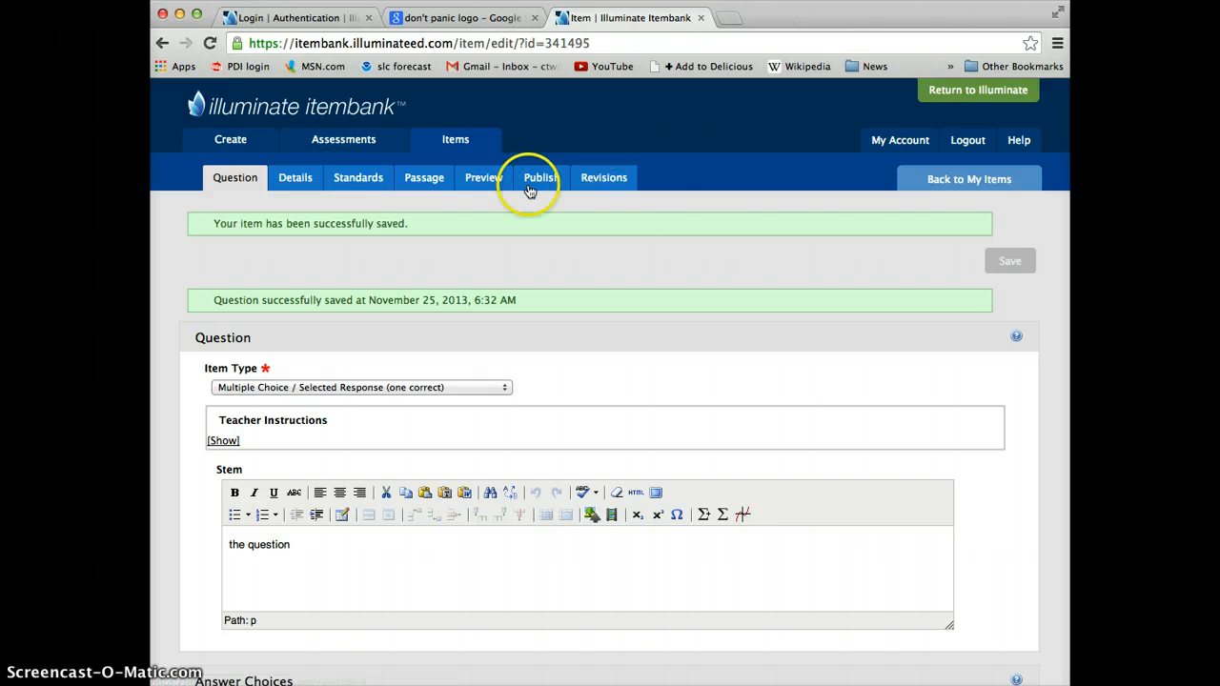
# Step: In the item details, assign the Salt Lake City School District bank, set the media type to Paper & Web, and save
pyautogui.click(297, 181)
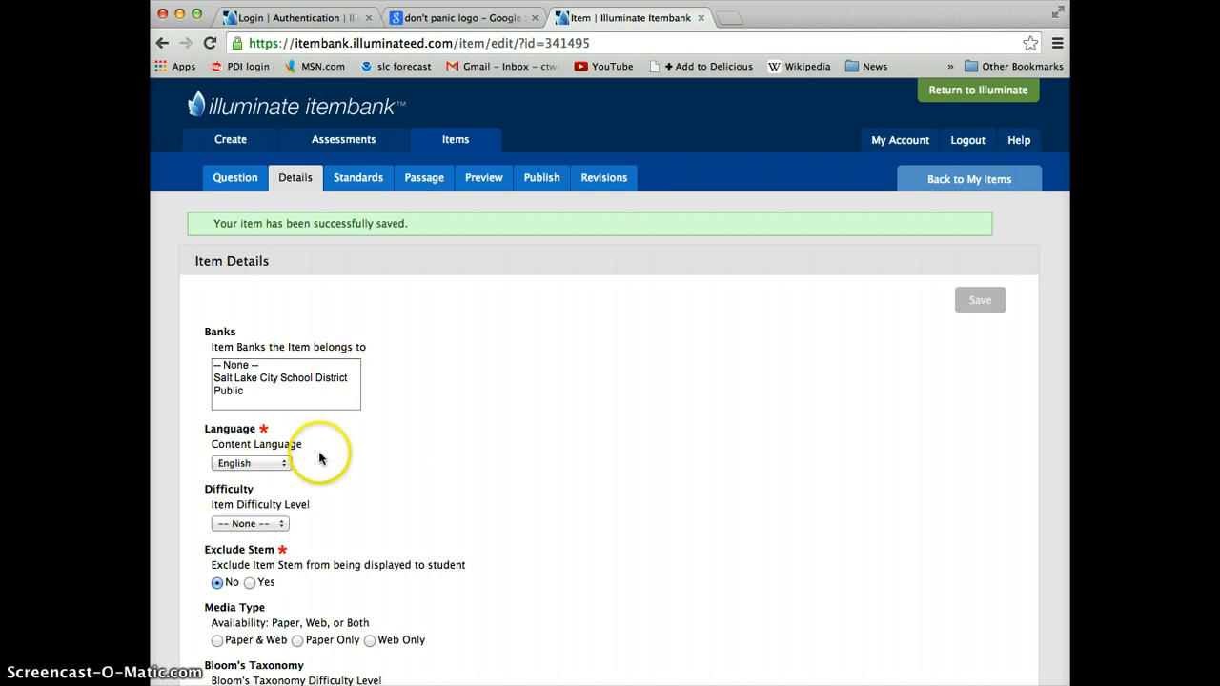
pyautogui.scroll(-10, 378, 527)
pyautogui.scroll(-3, 377, 527)
pyautogui.scroll(6, 377, 527)
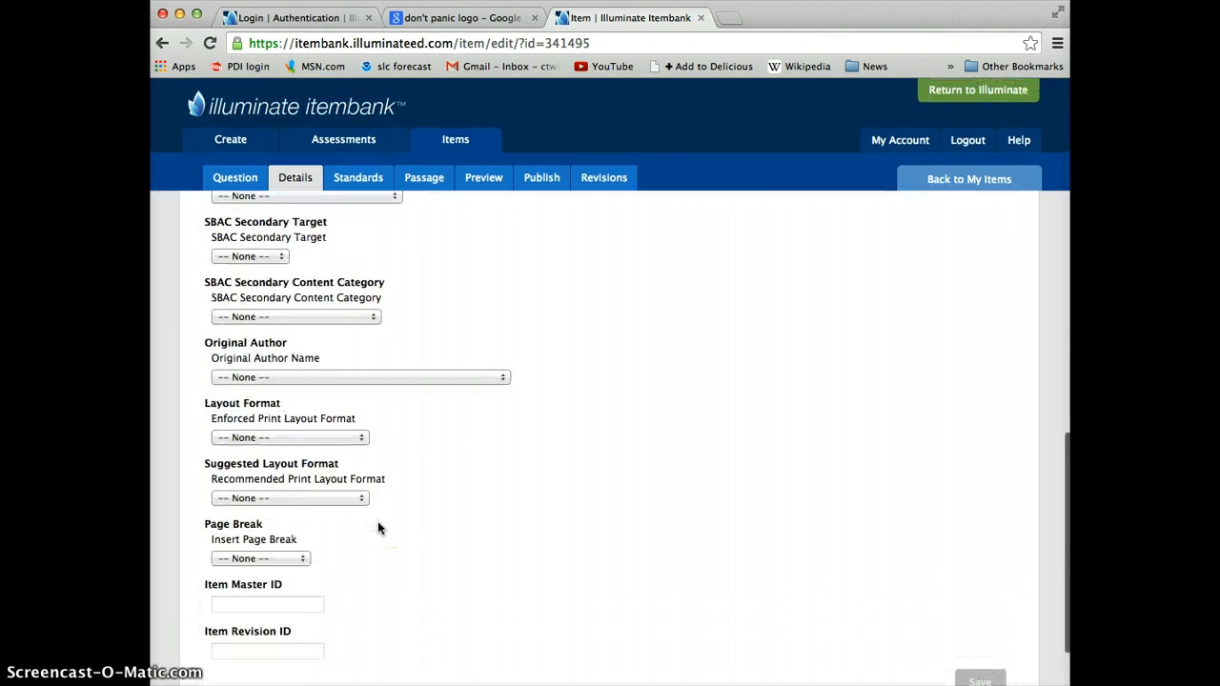
pyautogui.scroll(8, 377, 527)
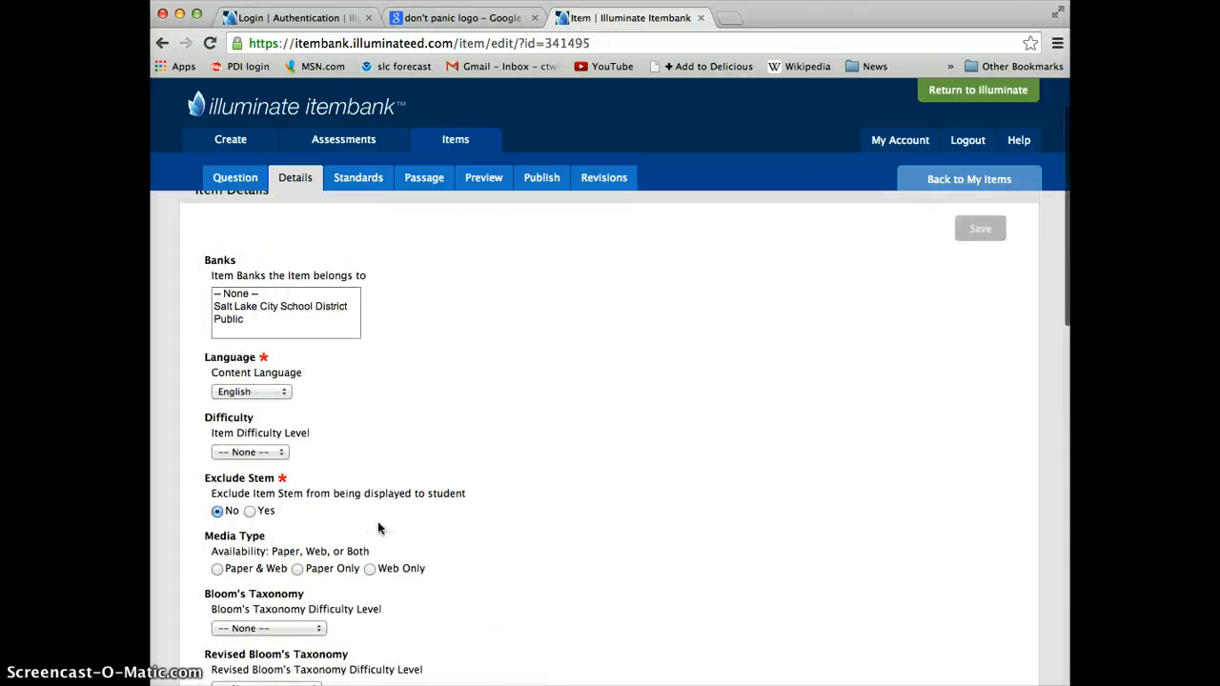
pyautogui.click(305, 363)
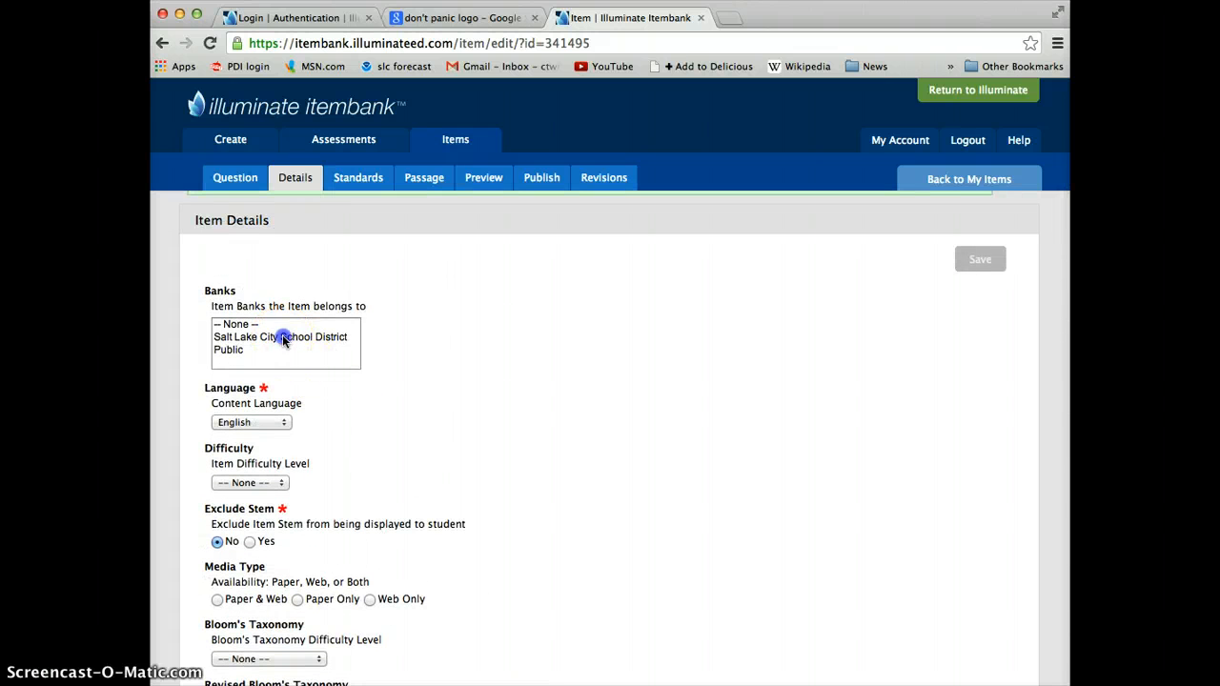
pyautogui.click(282, 339)
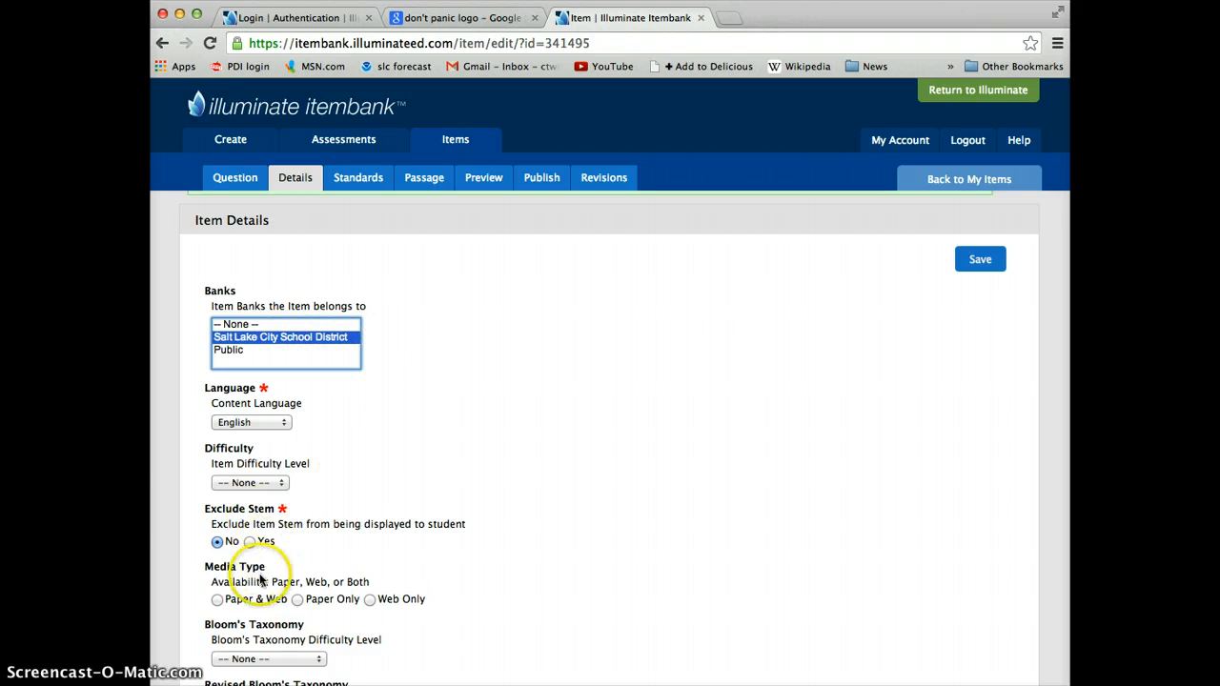
pyautogui.click(217, 601)
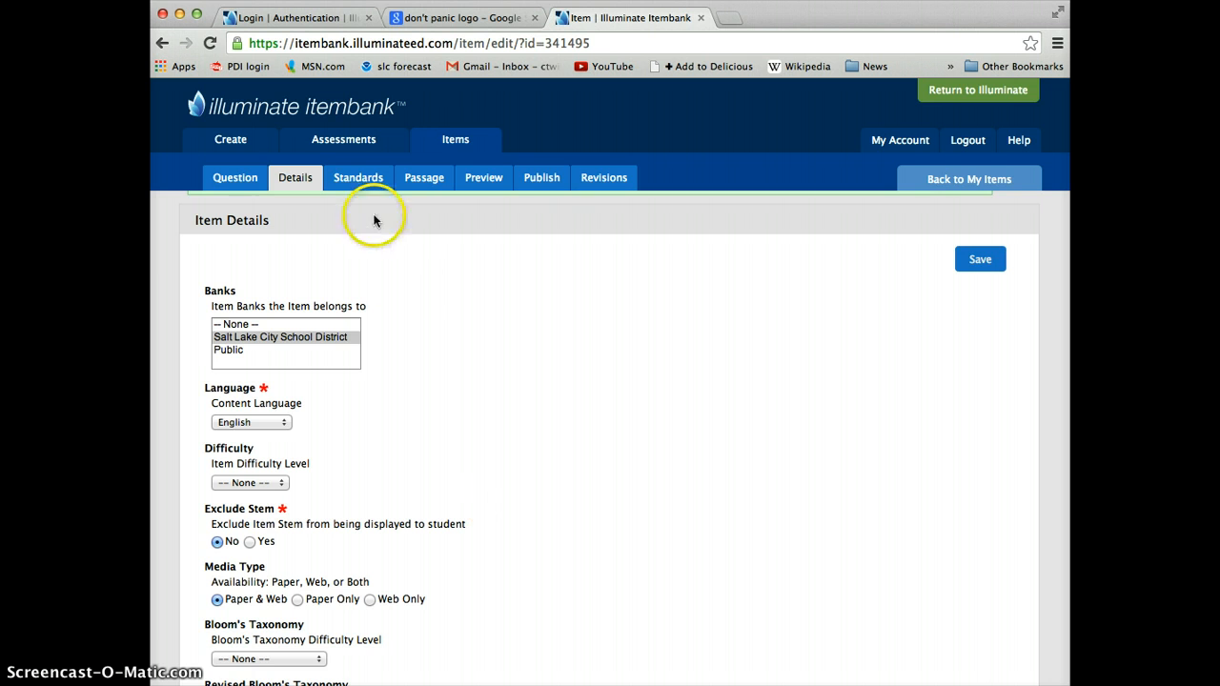
pyautogui.click(972, 263)
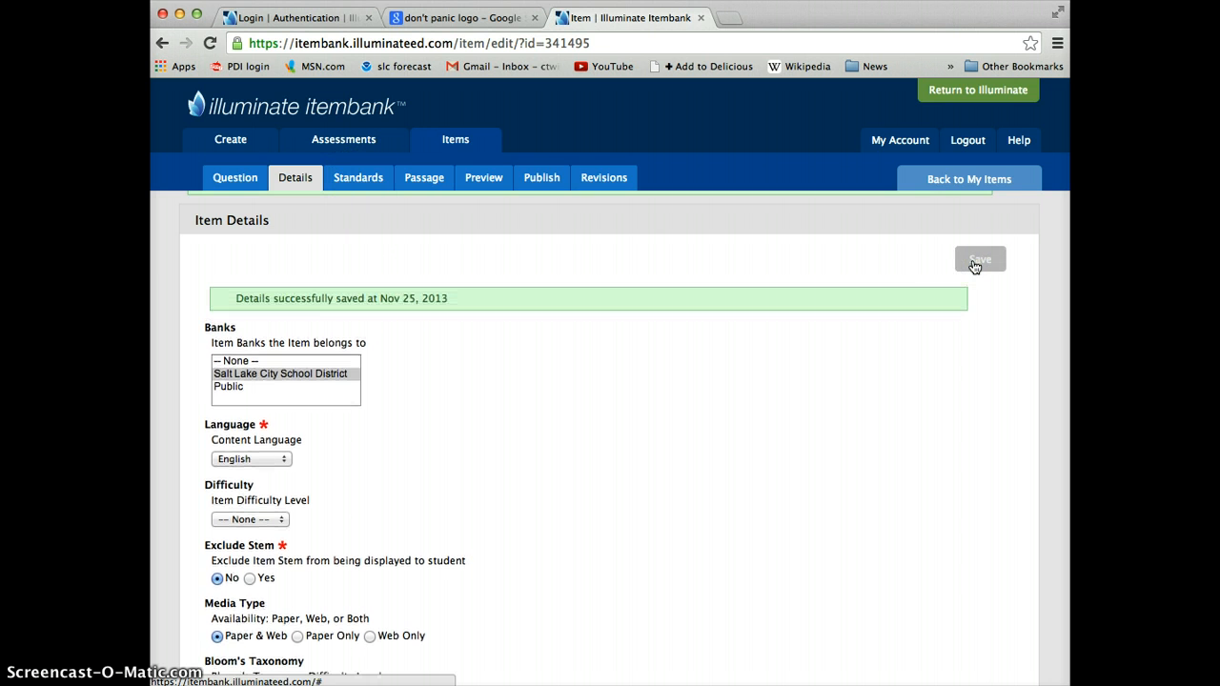
# Step: In the item's standards, set the standards search type to Utah – Core Curriculum
pyautogui.click(369, 181)
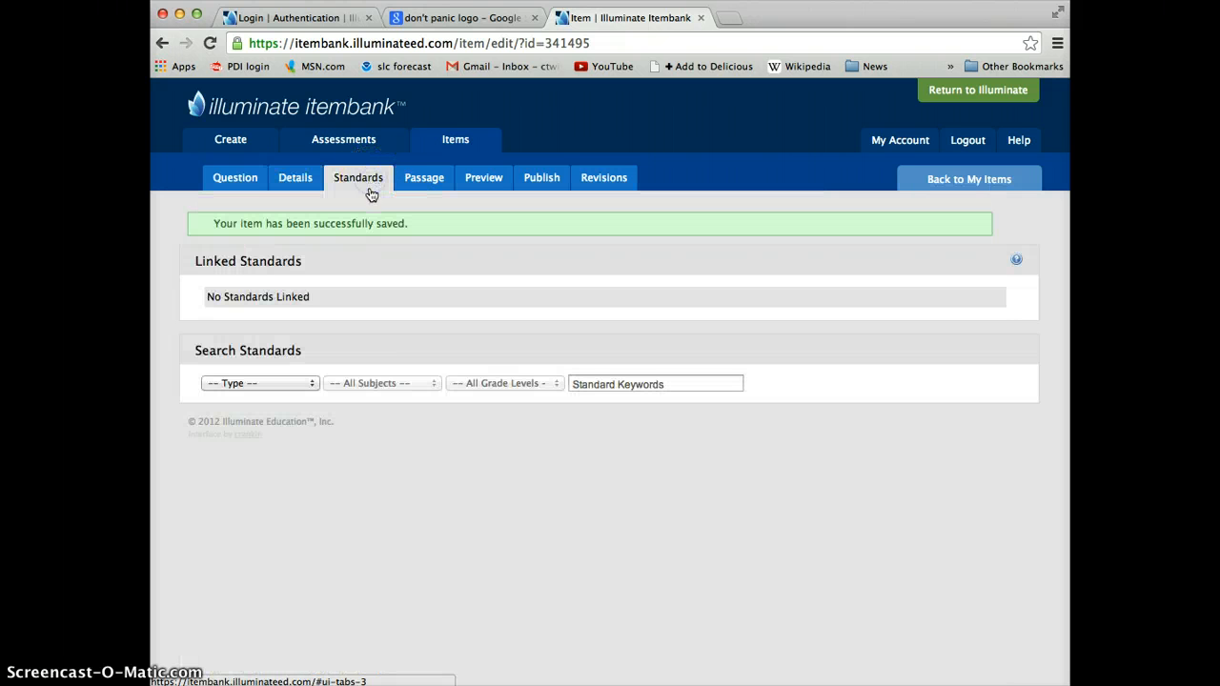
pyautogui.click(311, 384)
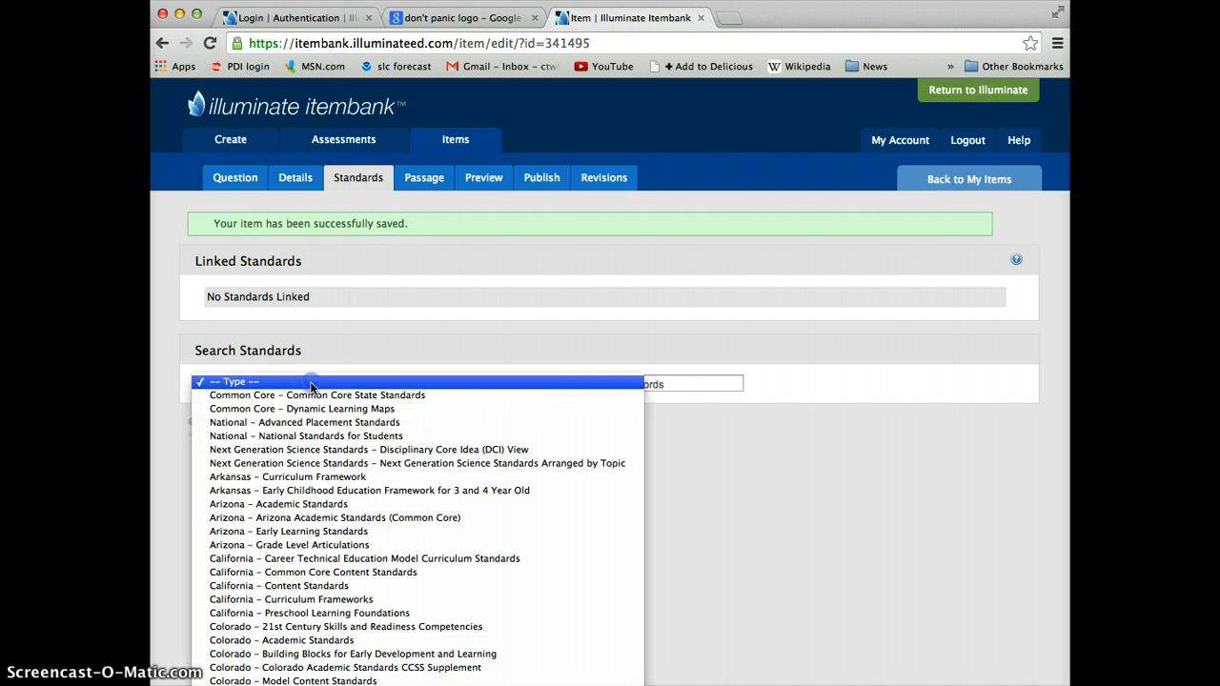
pyautogui.scroll(-5, 309, 567)
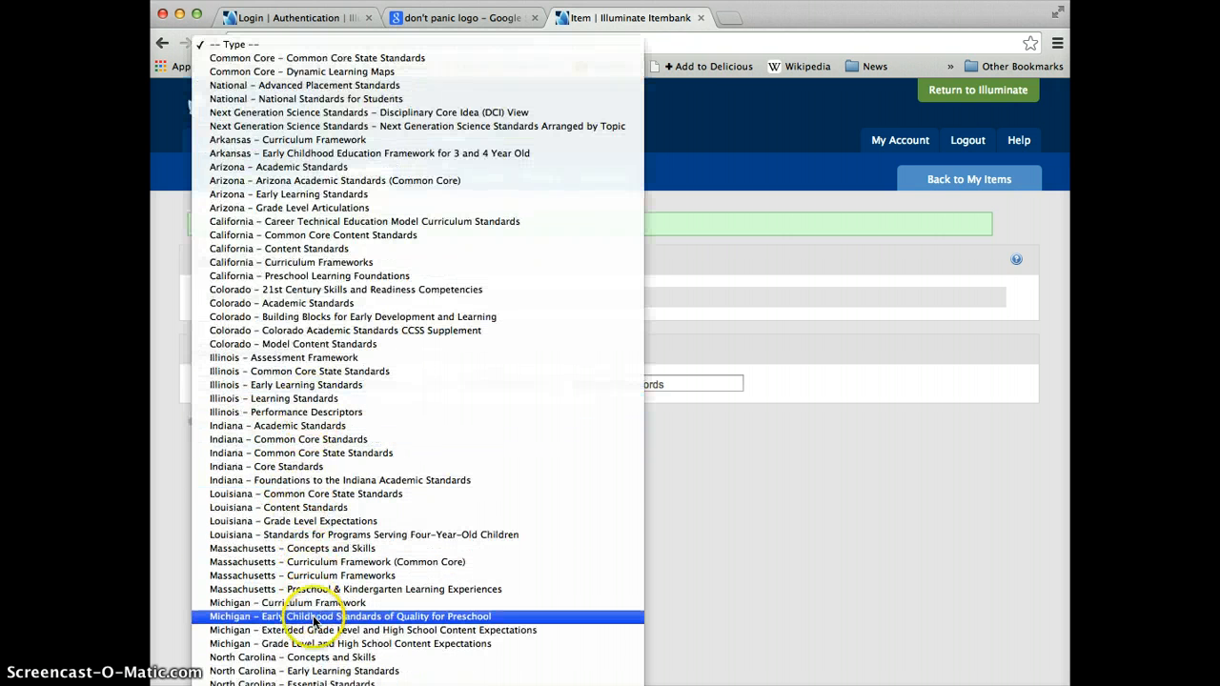
pyautogui.scroll(-3, 315, 619)
pyautogui.scroll(-7, 313, 591)
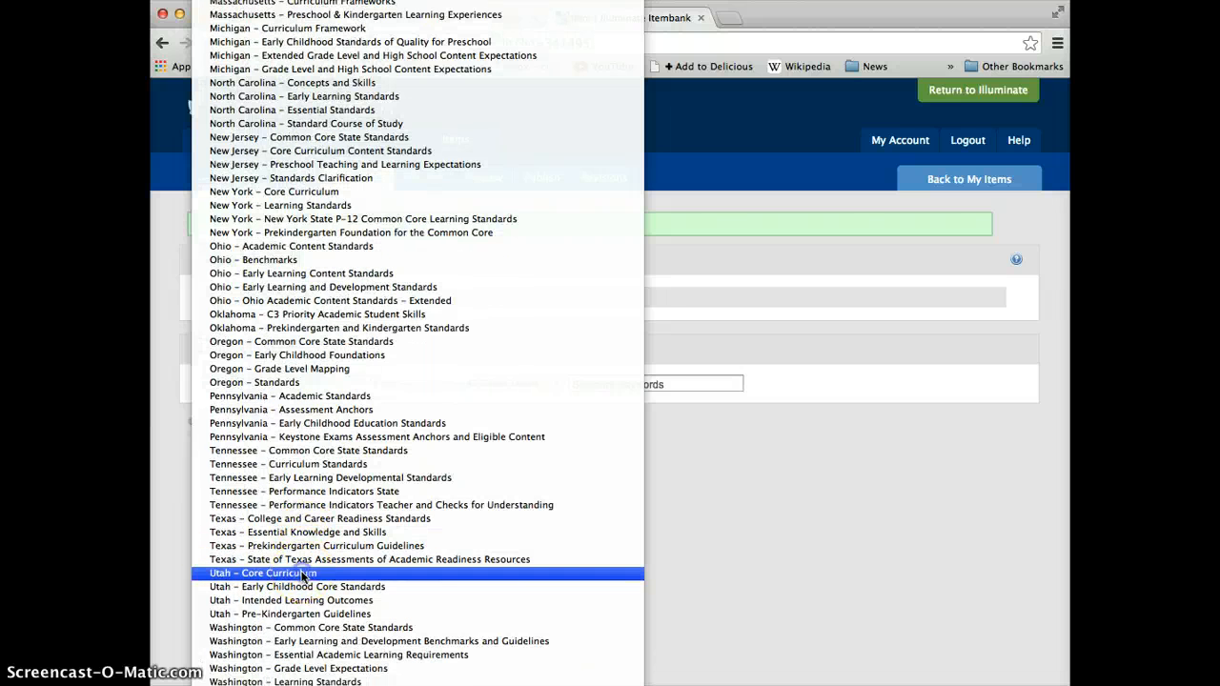
pyautogui.click(303, 575)
# Step: Narrow the standards to Arts: Visual Arts (1997), Ceramics, and link standard CC.VIS.7-12.1 to the item
pyautogui.click(418, 382)
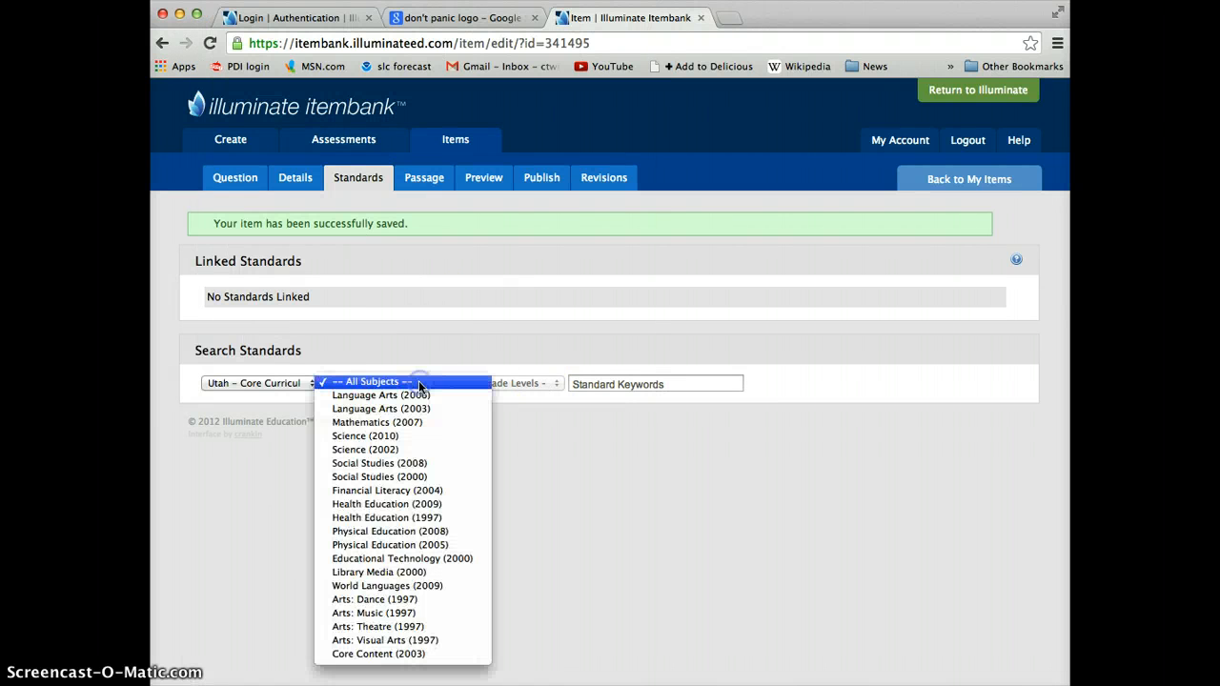
pyautogui.click(402, 644)
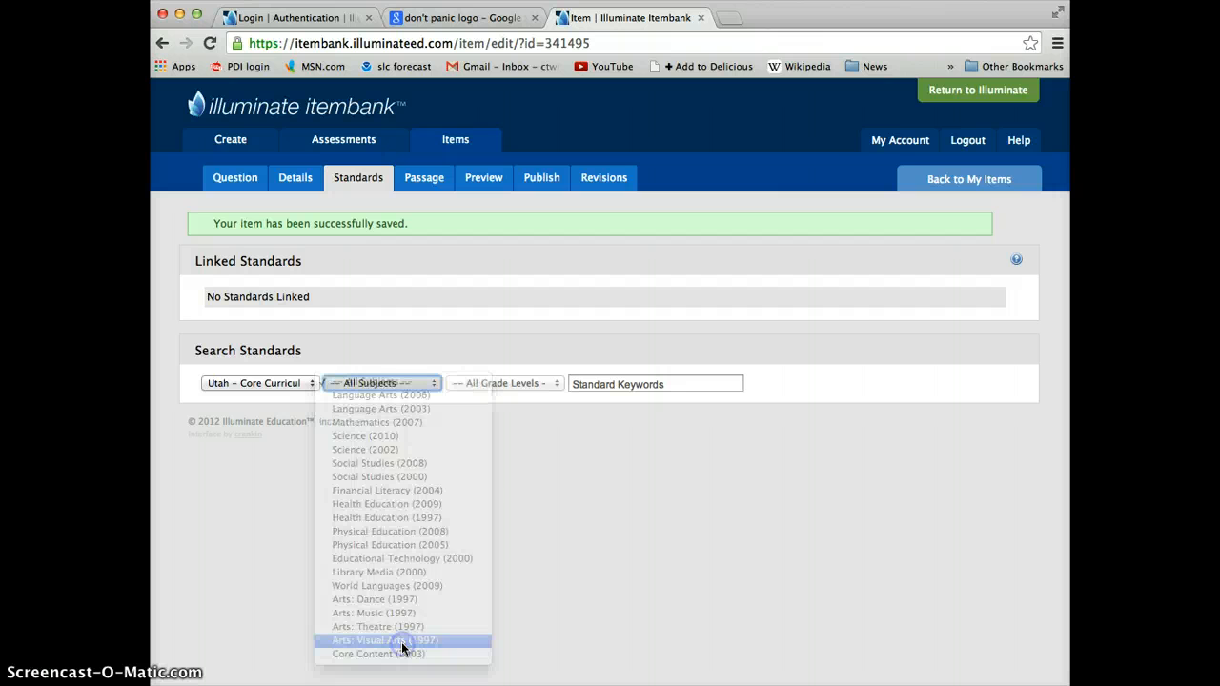
pyautogui.click(532, 387)
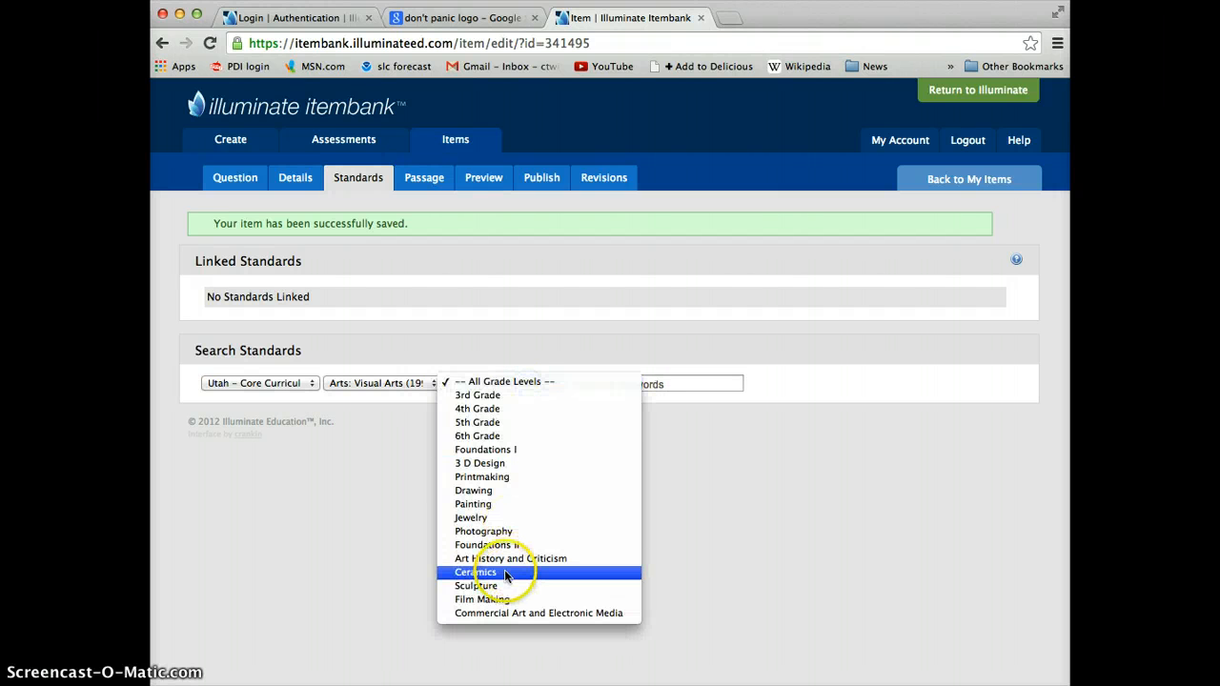
pyautogui.click(504, 571)
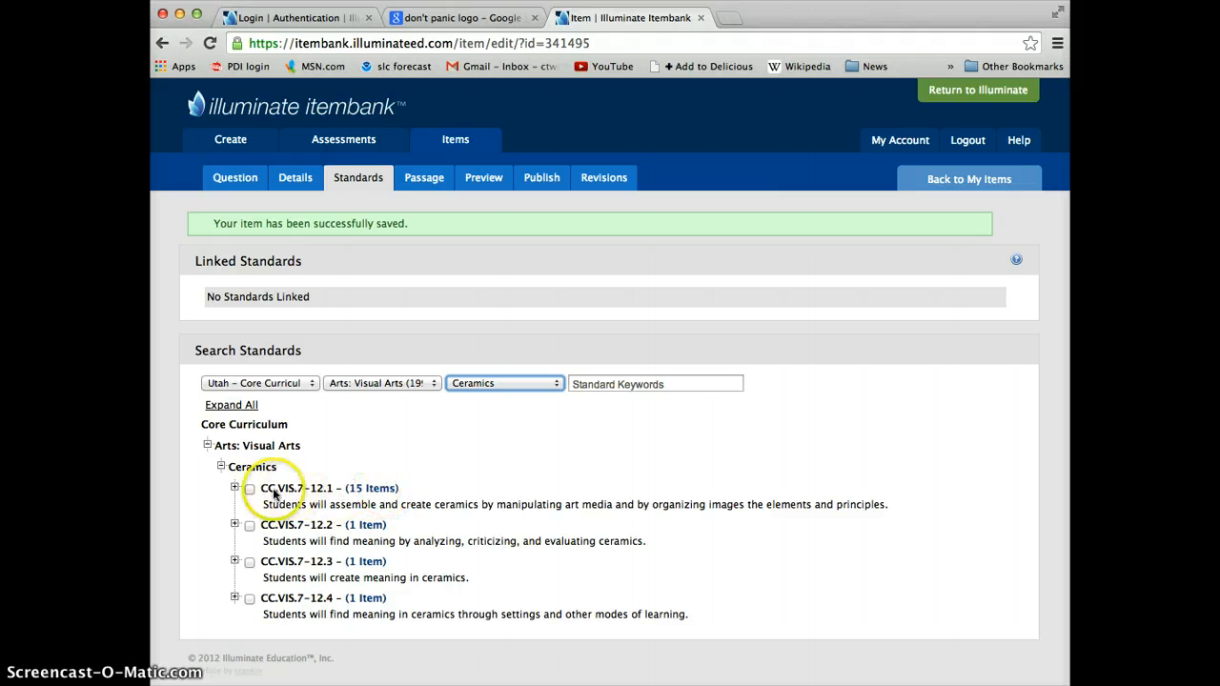
pyautogui.click(249, 489)
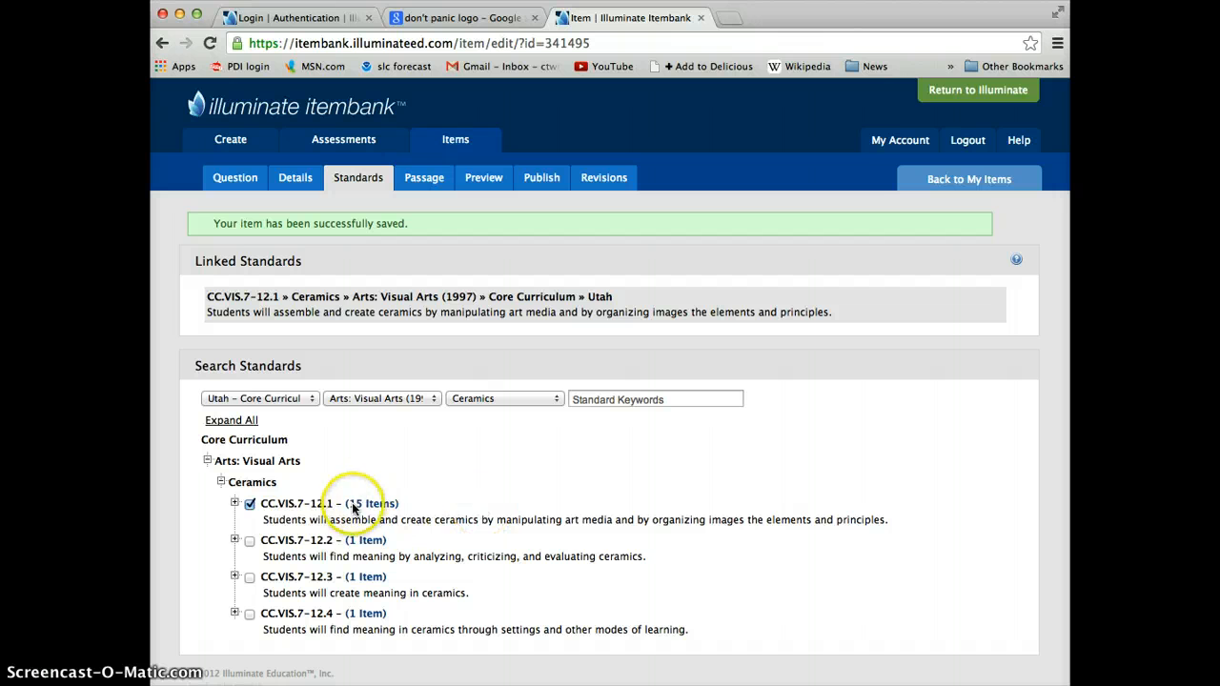
# Step: Check the item's passage linking options and preview, and view the previewed item on its own page
pyautogui.click(425, 179)
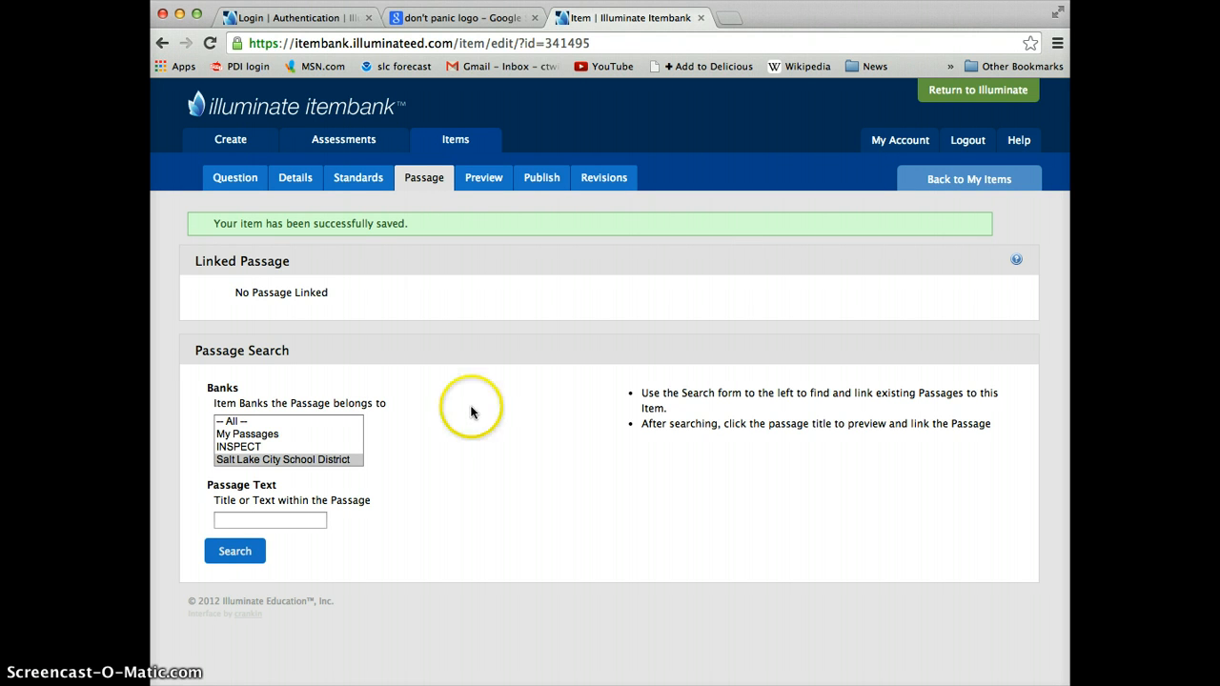
pyautogui.click(485, 182)
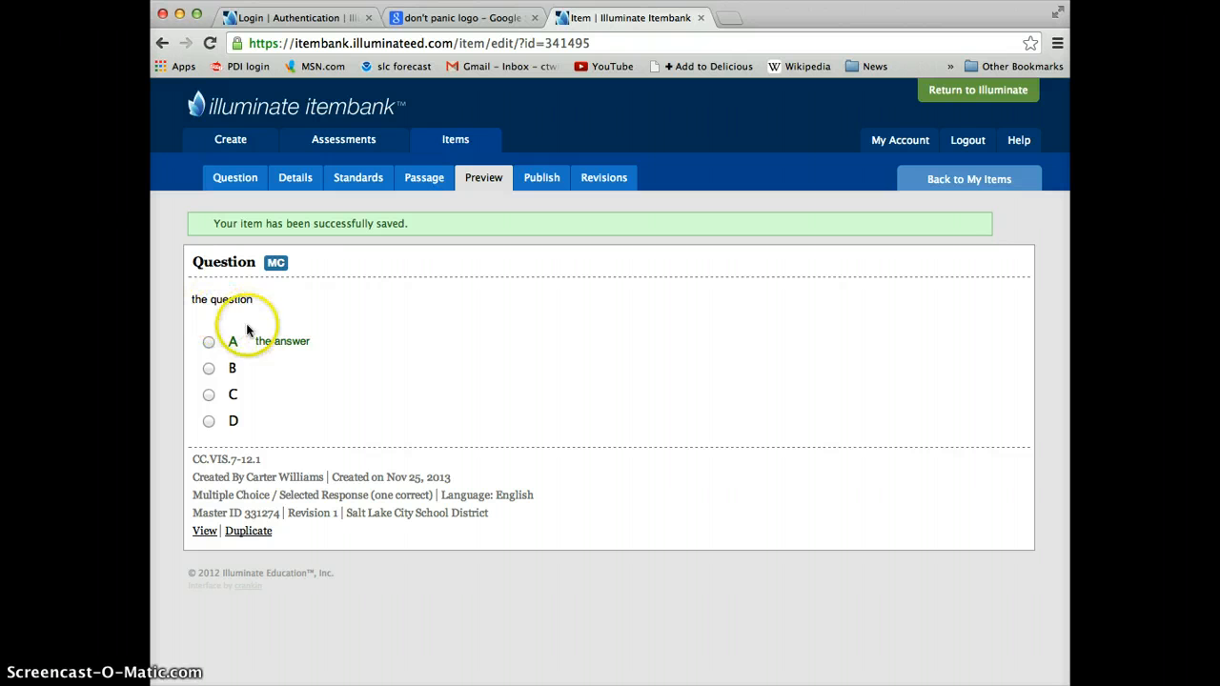
pyautogui.click(205, 534)
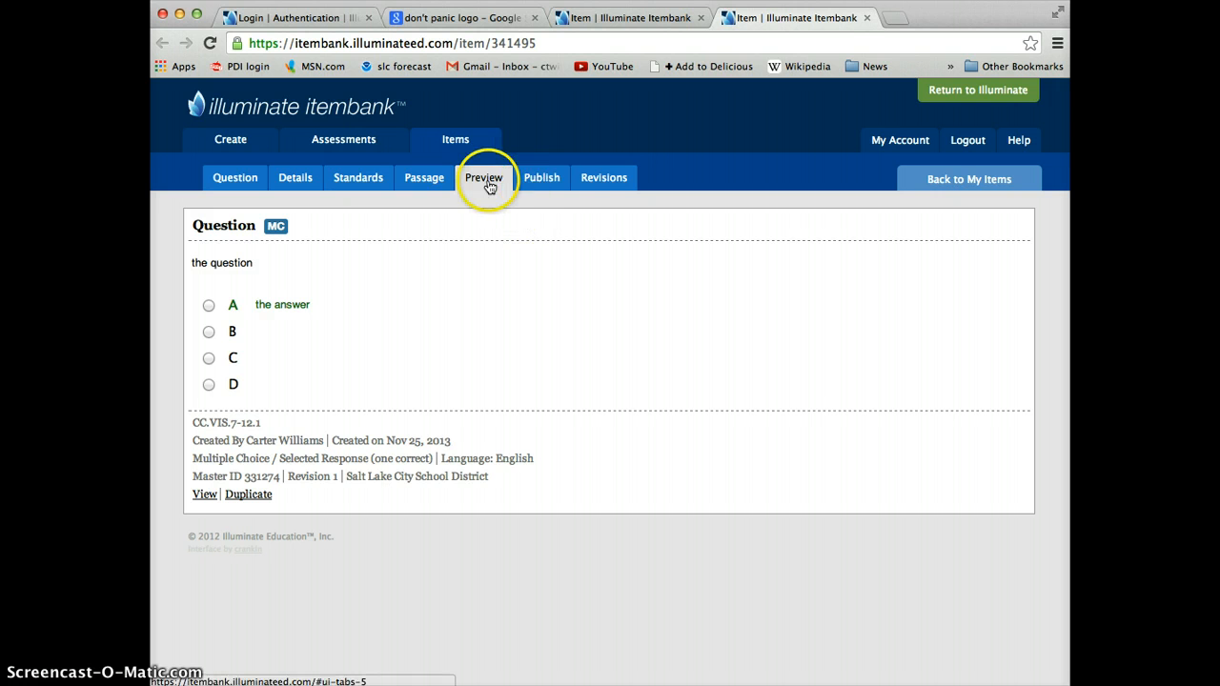
# Step: Go back to My Items and open the newest item with the stem "the question" for editing
pyautogui.click(939, 181)
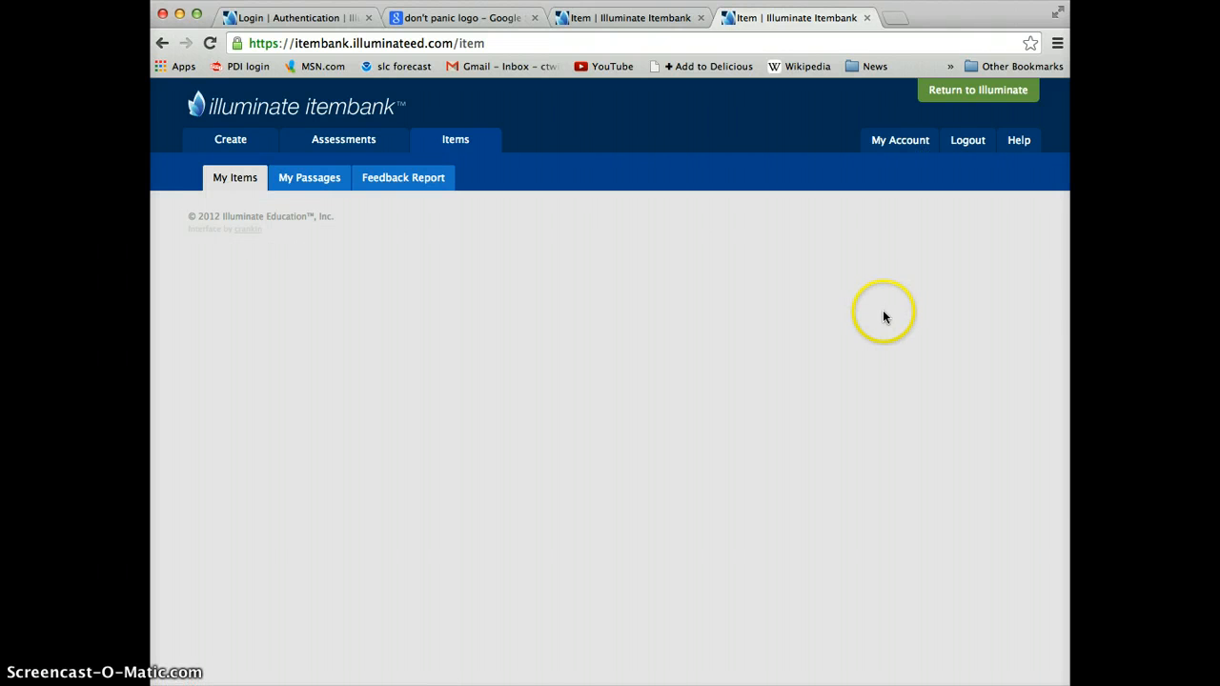
pyautogui.scroll(-3, 831, 476)
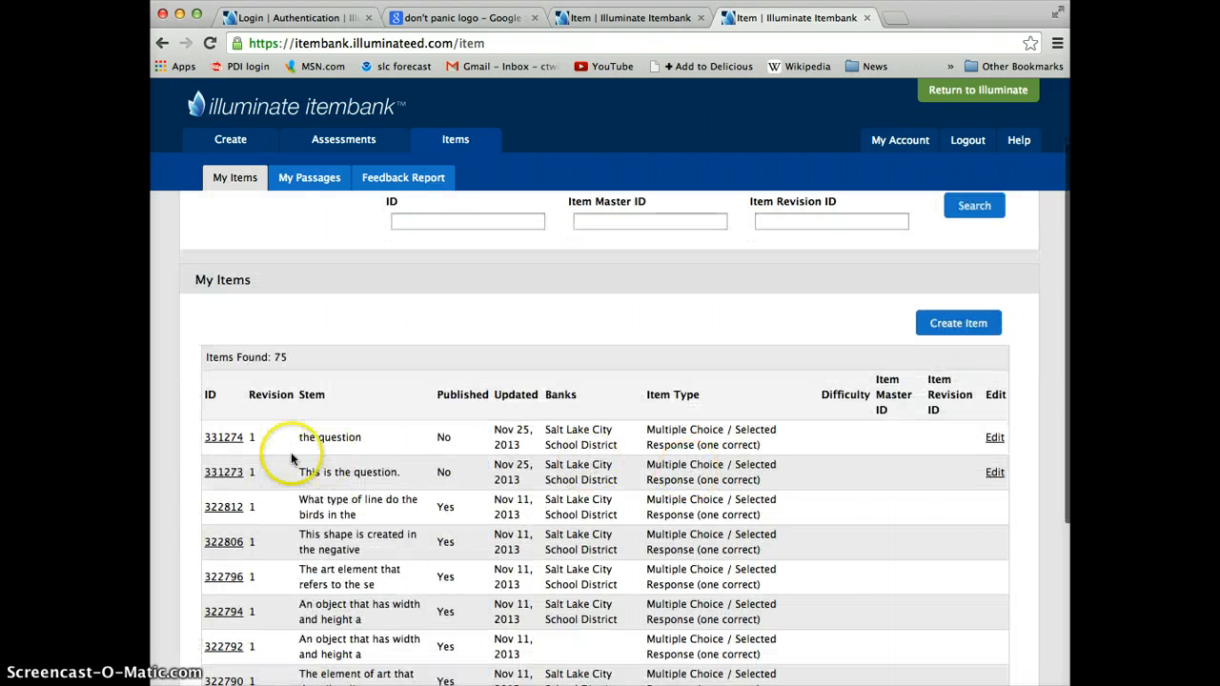
pyautogui.click(994, 440)
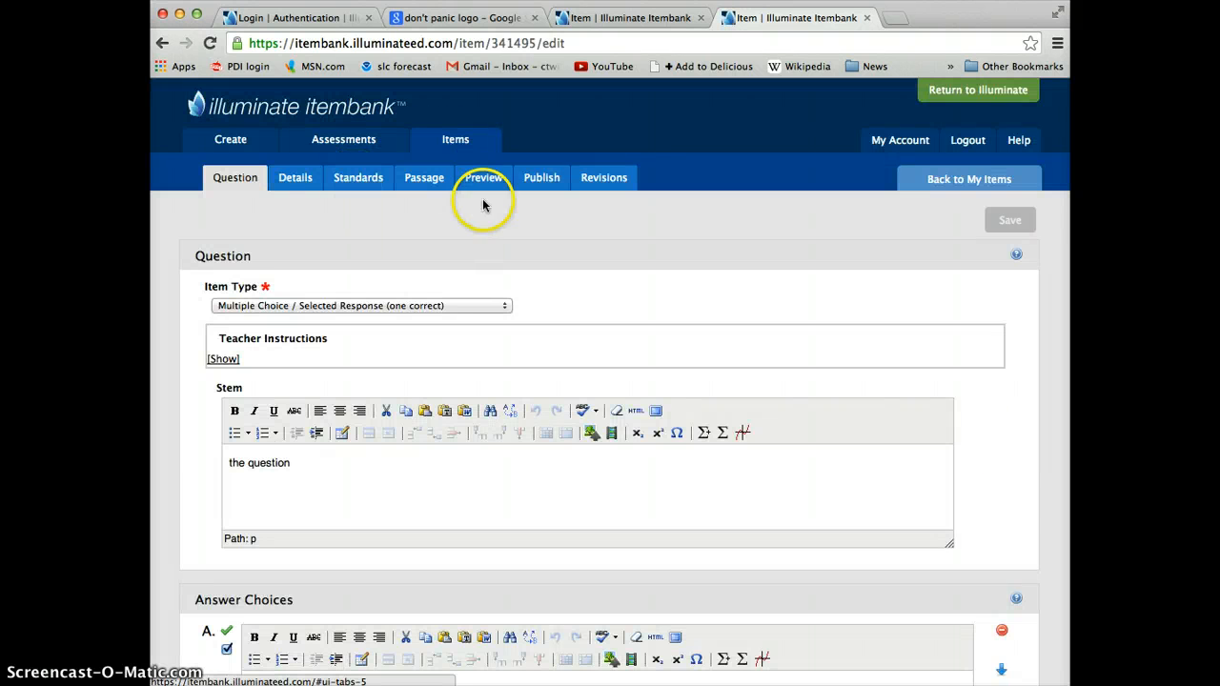
pyautogui.scroll(-3, 512, 327)
pyautogui.scroll(3, 511, 327)
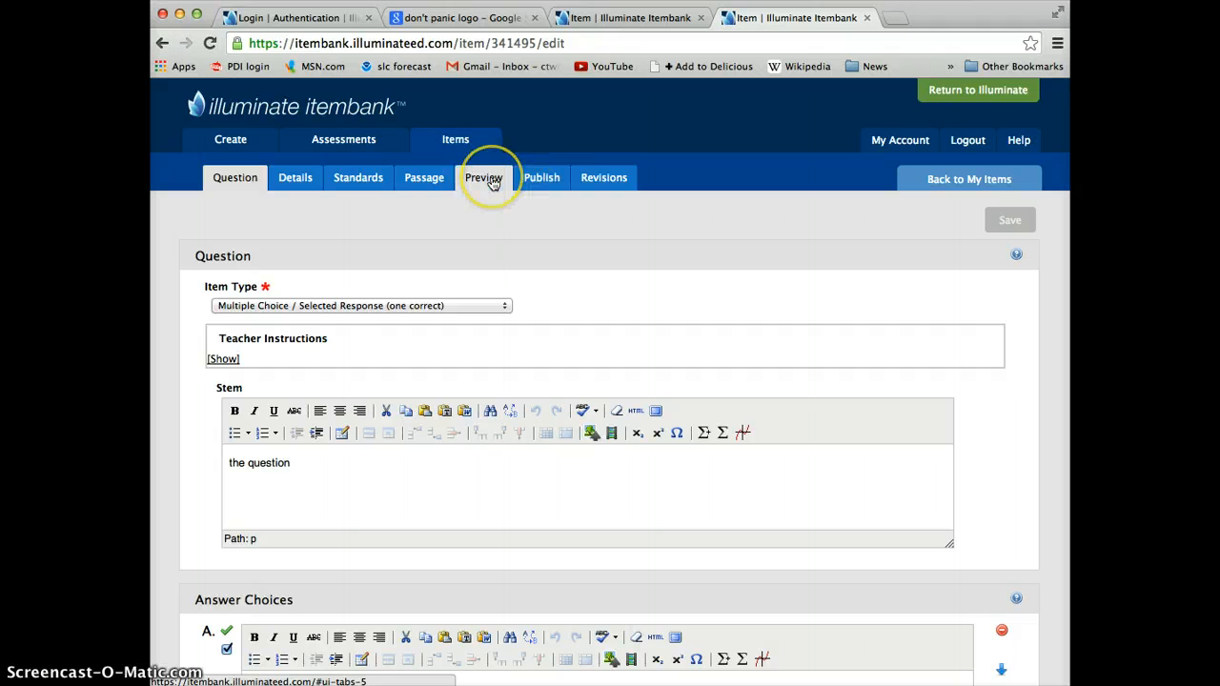
# Step: Duplicate the item from its preview and confirm the duplication
pyautogui.click(491, 182)
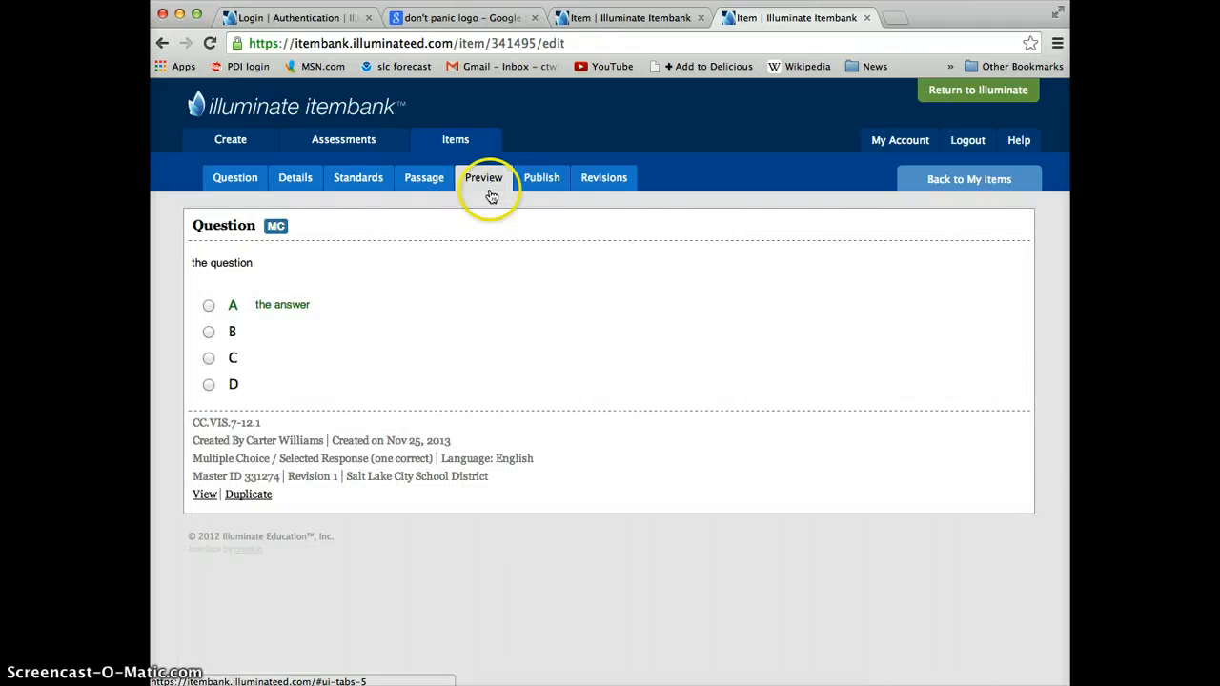
pyautogui.click(248, 495)
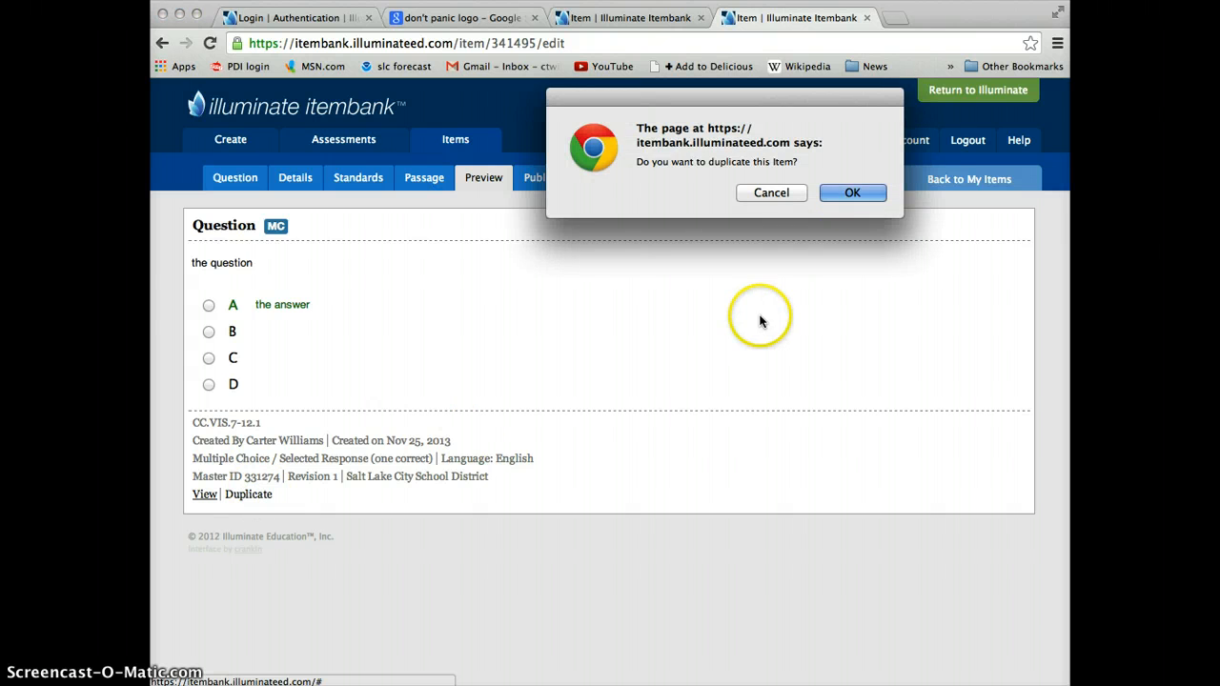
pyautogui.click(853, 193)
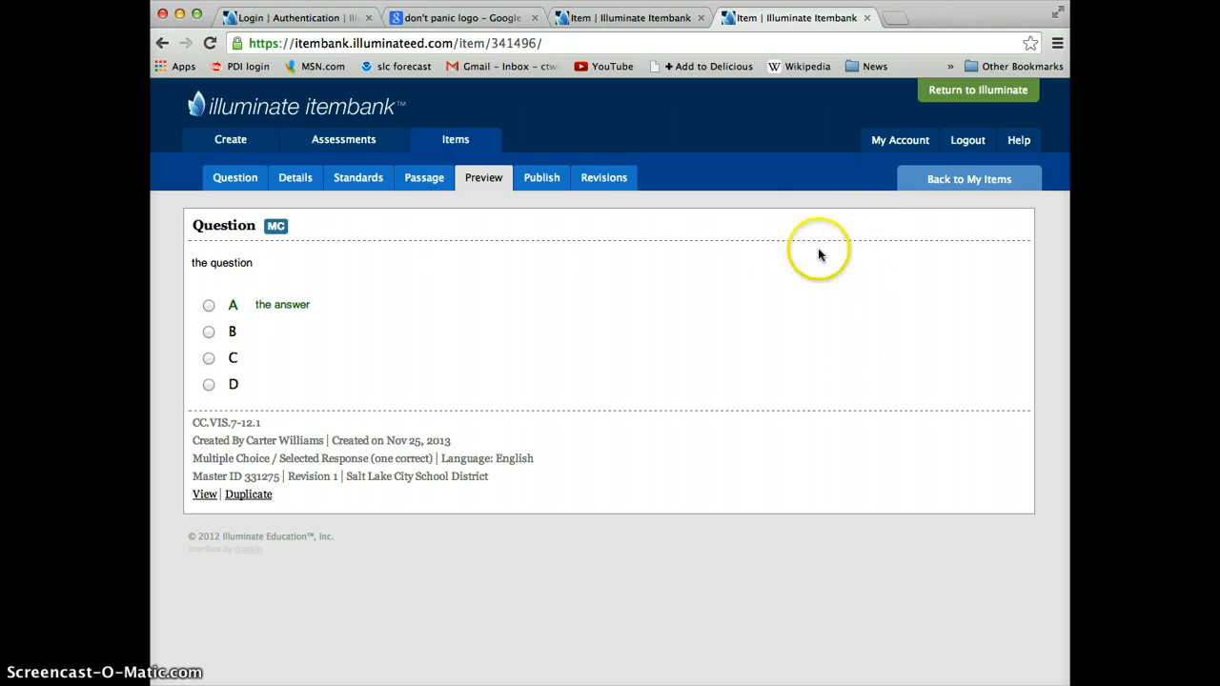
# Step: From My Items, open the published item about the line the birds create and review its picture, answer choices and details
pyautogui.click(958, 181)
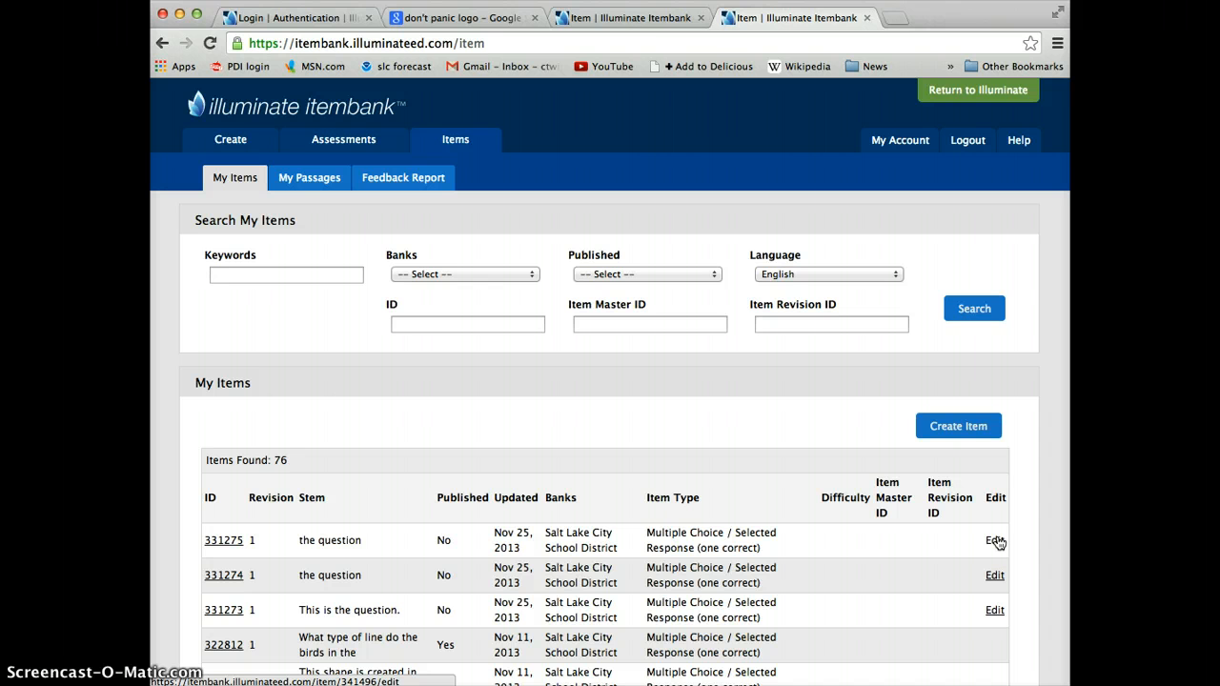
pyautogui.scroll(-2, 463, 610)
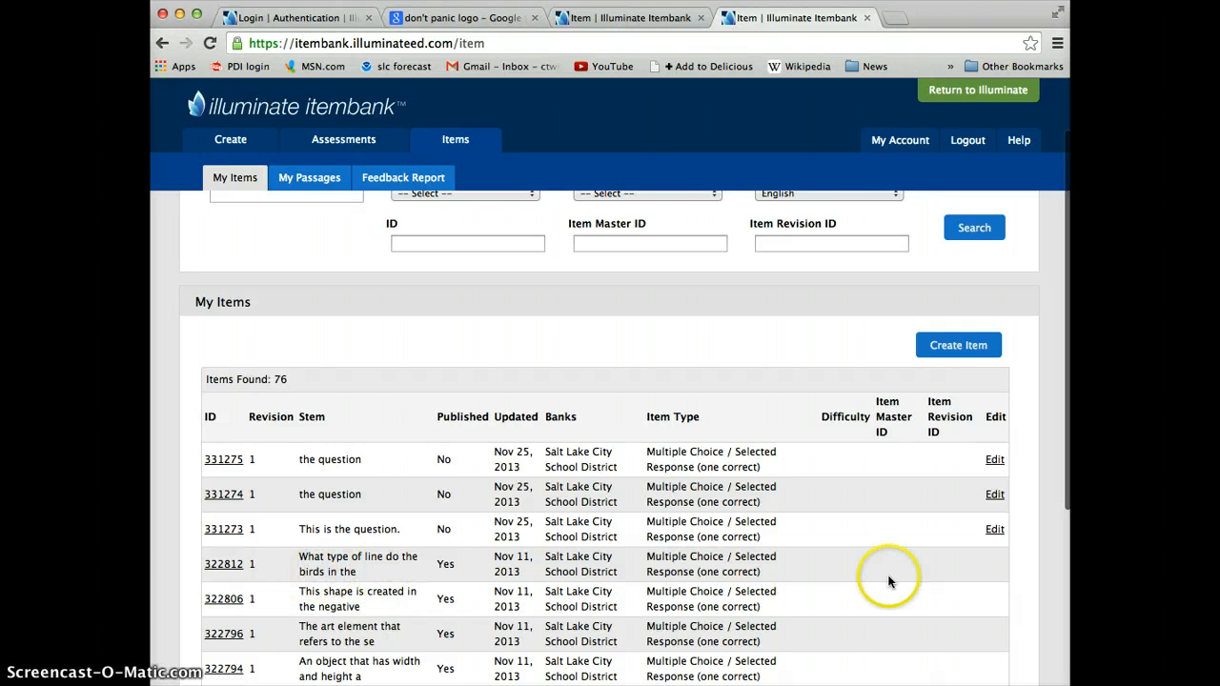
pyautogui.click(220, 566)
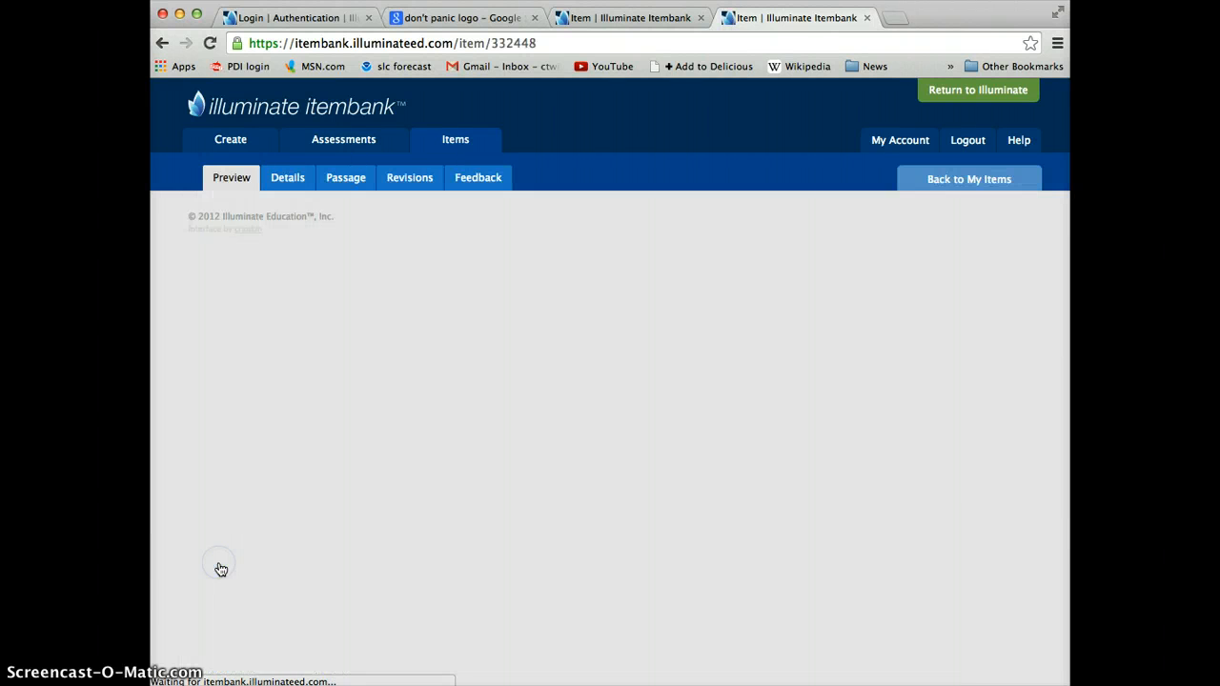
pyautogui.scroll(-3, 444, 490)
pyautogui.scroll(2, 443, 490)
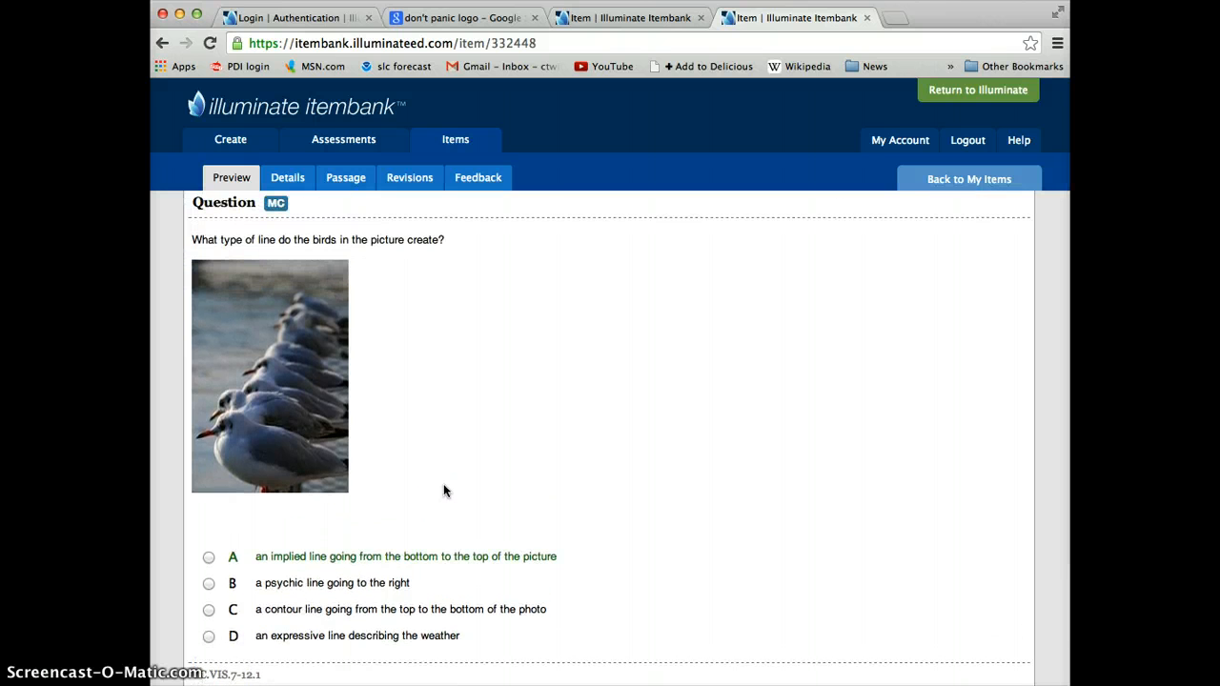
pyautogui.scroll(-1, 443, 491)
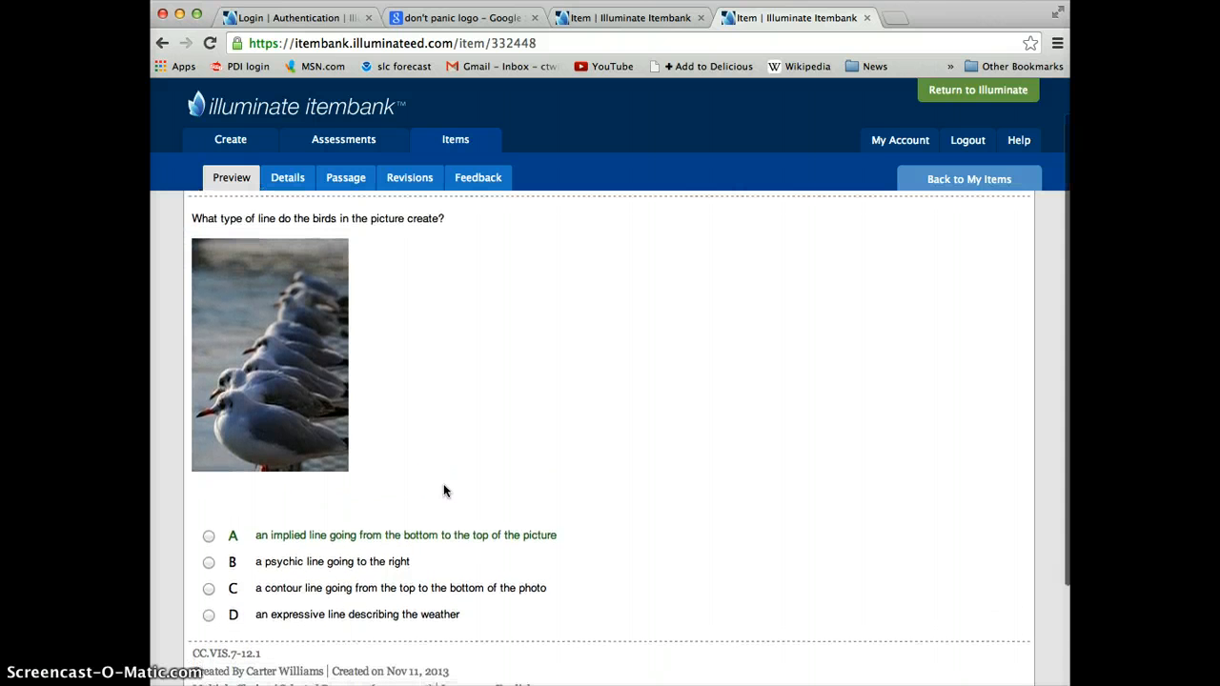
pyautogui.scroll(-2, 443, 491)
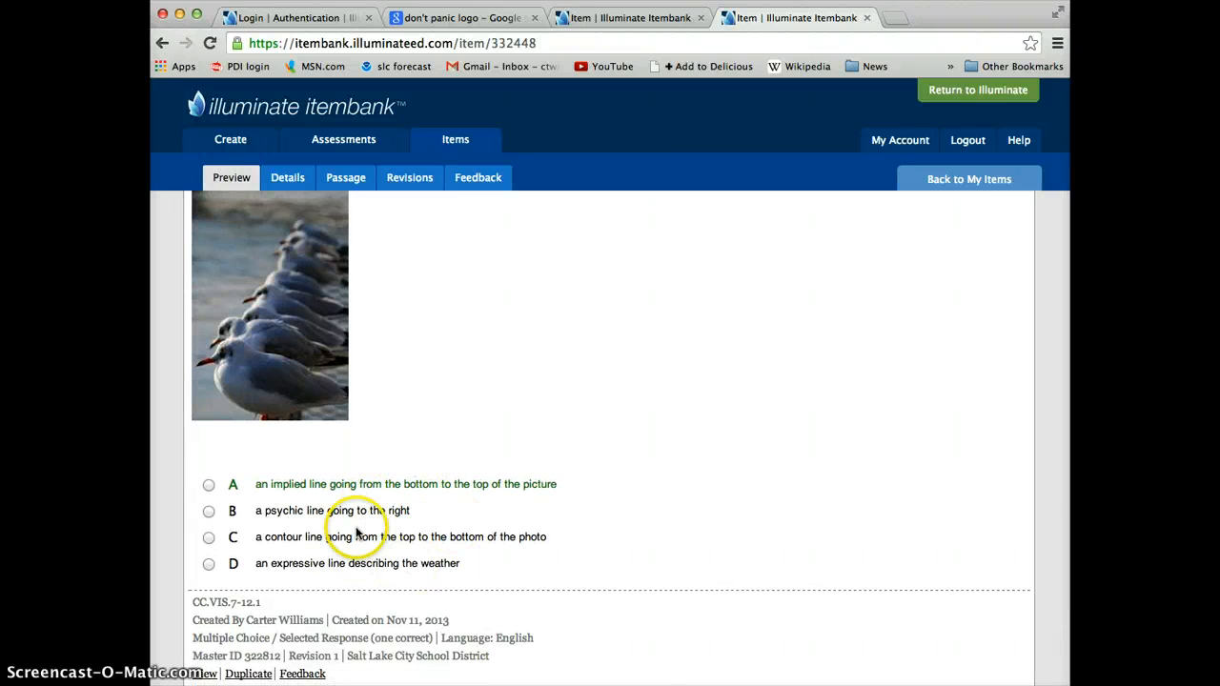
pyautogui.scroll(-2, 400, 543)
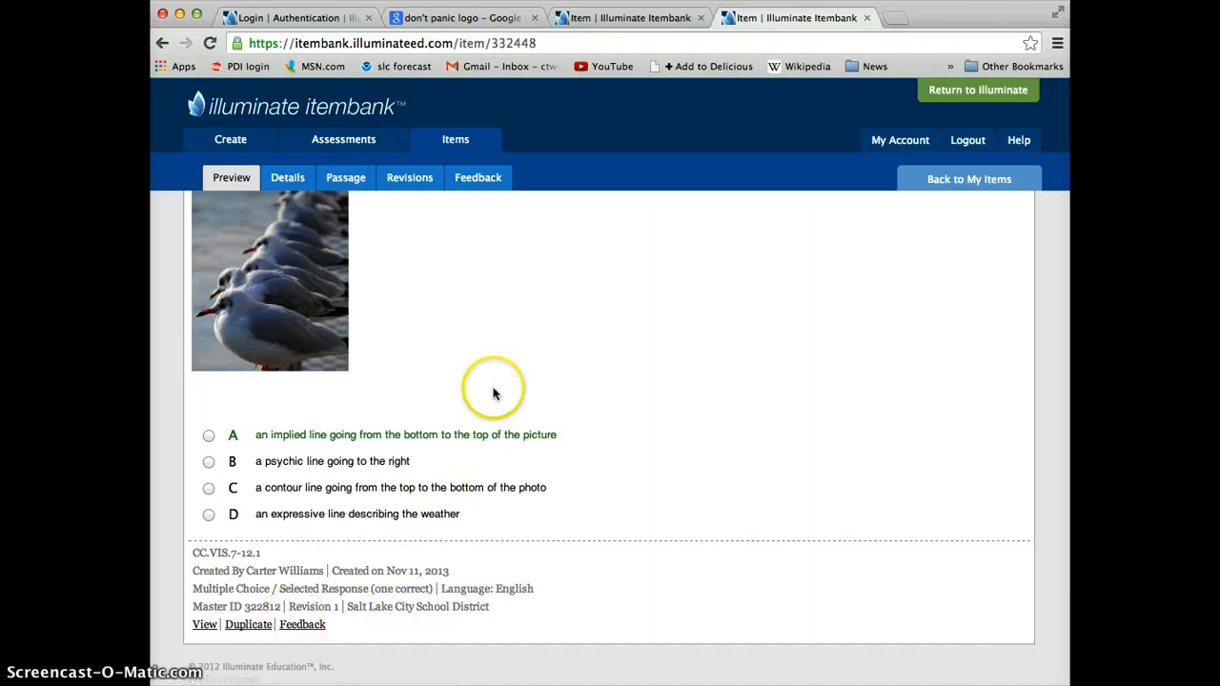
pyautogui.scroll(5, 492, 389)
pyautogui.scroll(1, 493, 393)
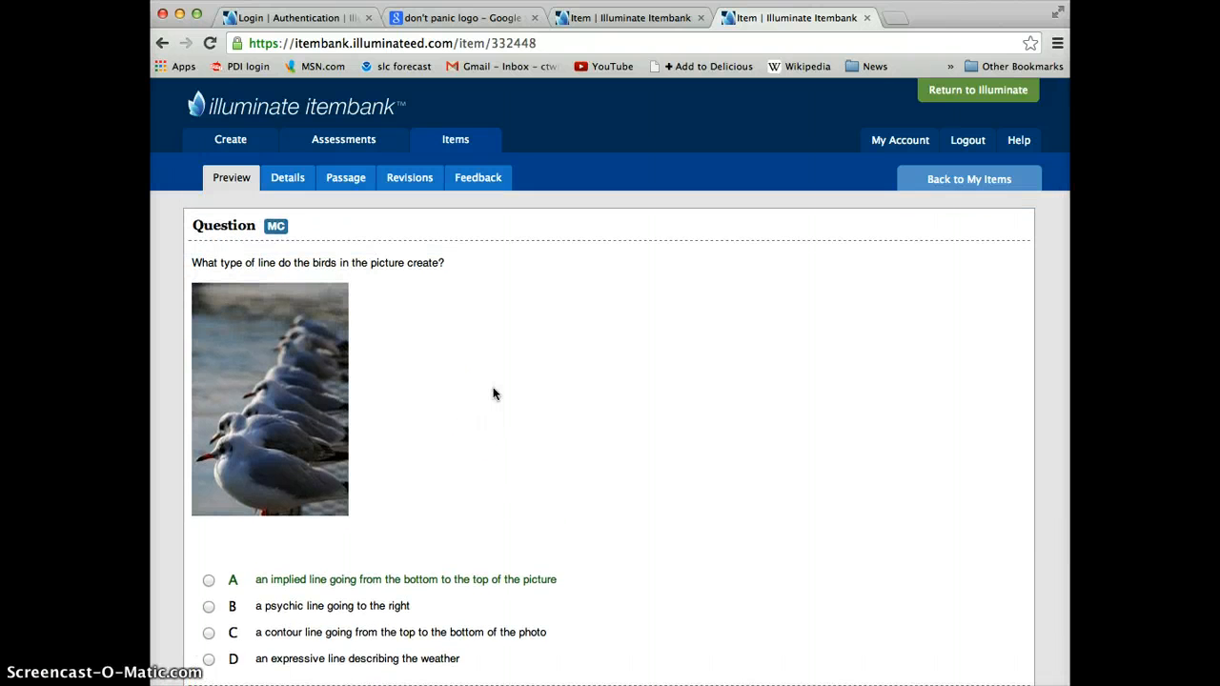
pyautogui.click(494, 398)
pyautogui.click(509, 393)
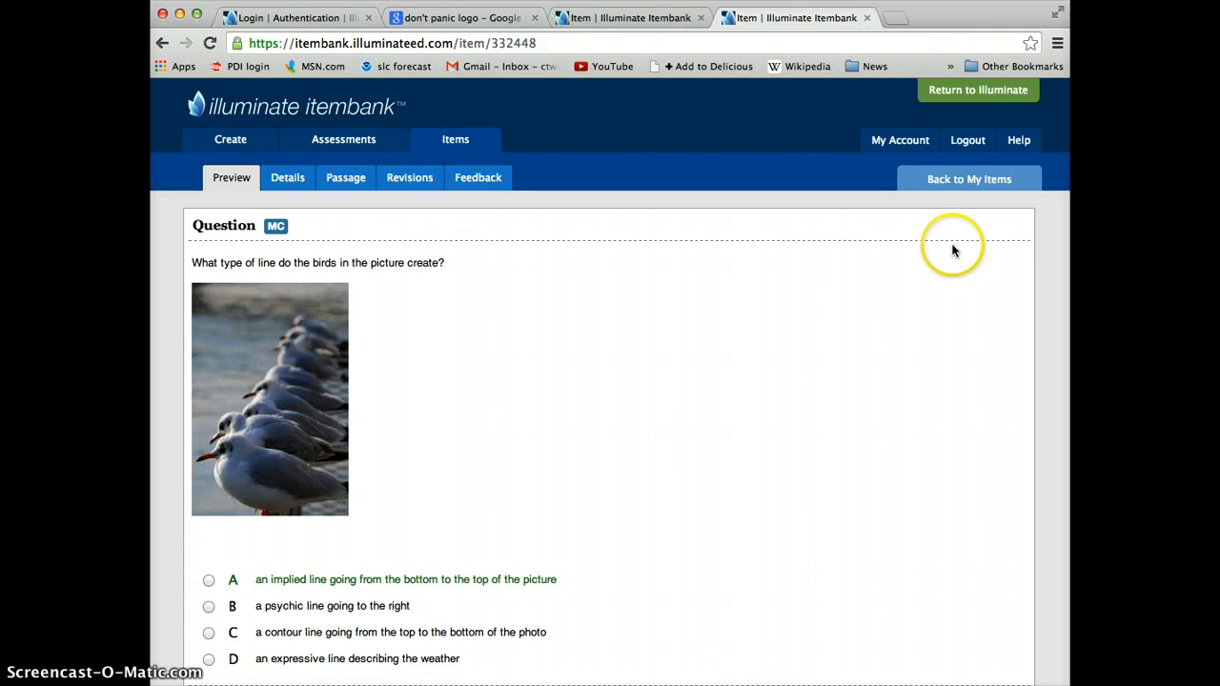
# Step: Return to My Items and examine the published status, dates and banks of the listed items
pyautogui.click(964, 179)
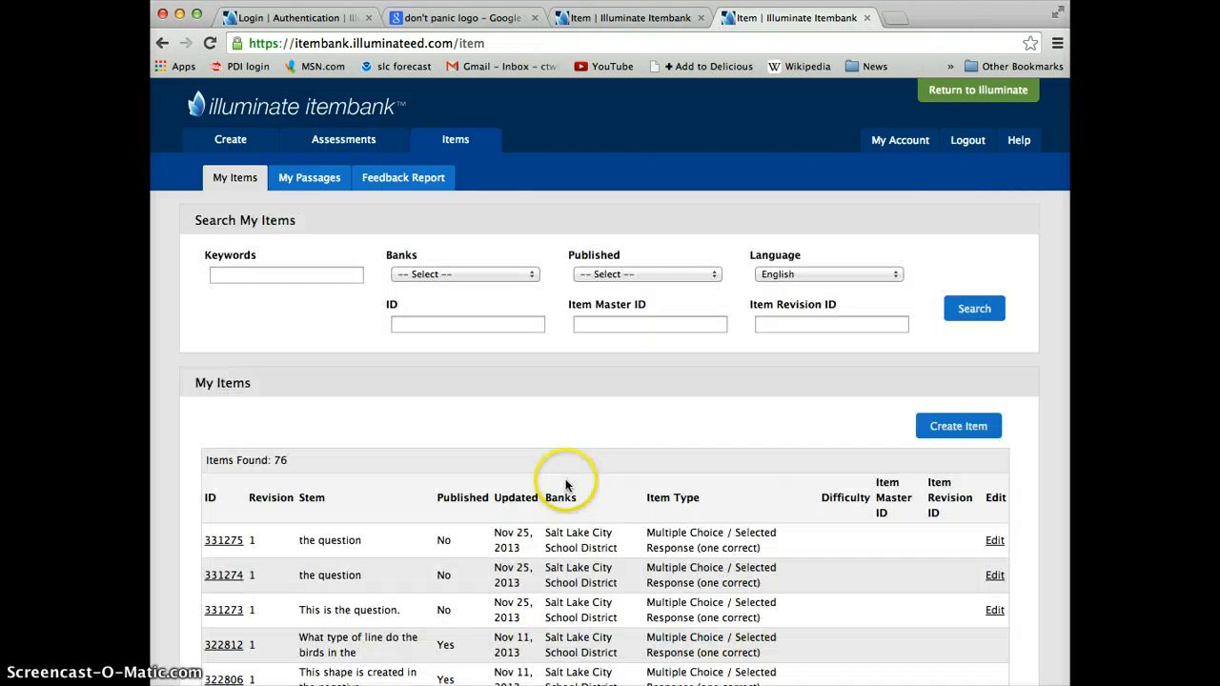
pyautogui.scroll(-5, 584, 471)
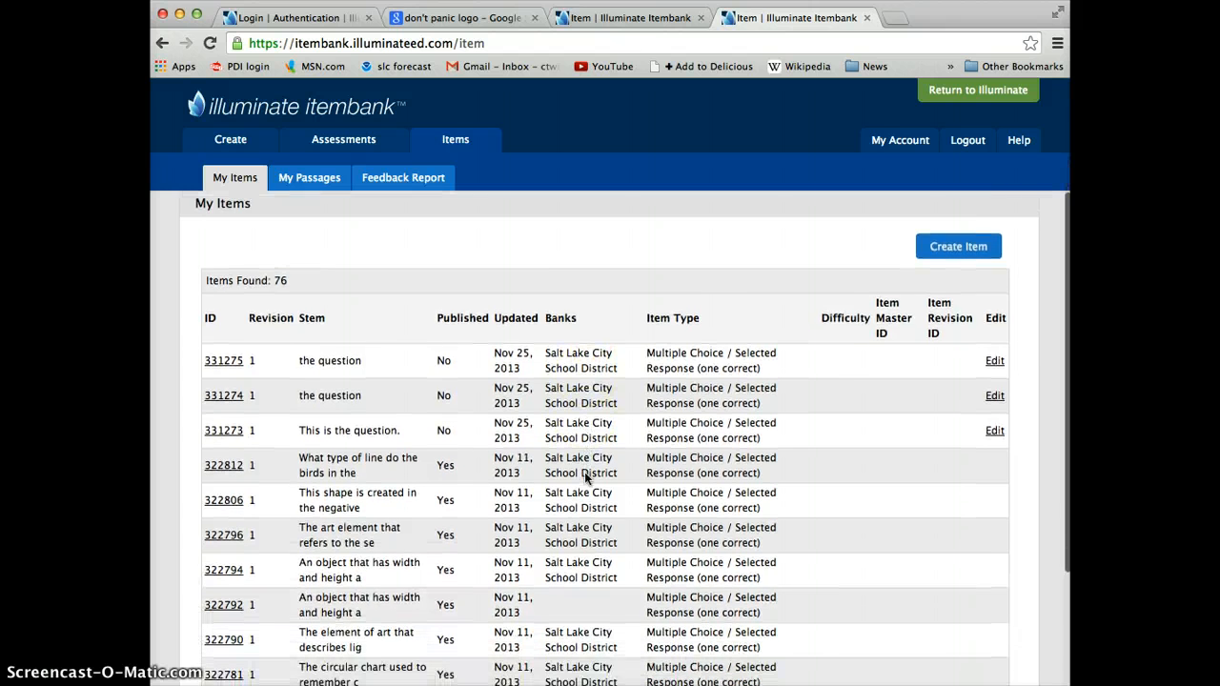
pyautogui.scroll(-3, 584, 472)
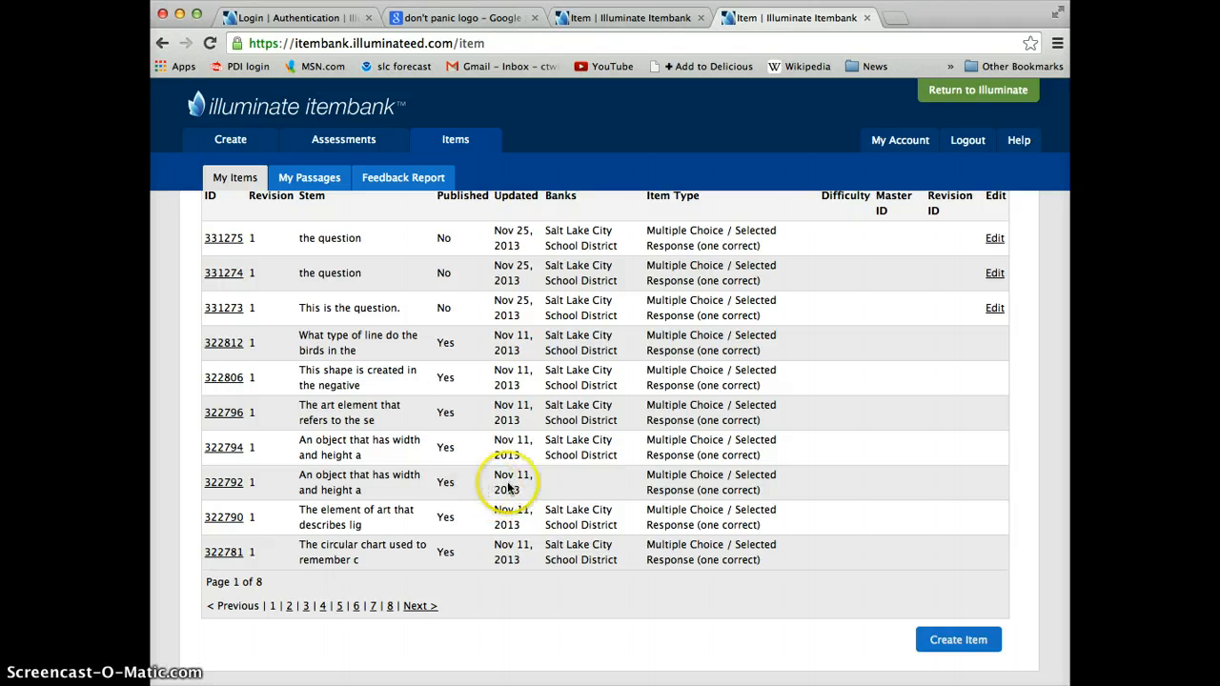
pyautogui.scroll(2, 510, 486)
pyautogui.scroll(-1, 513, 487)
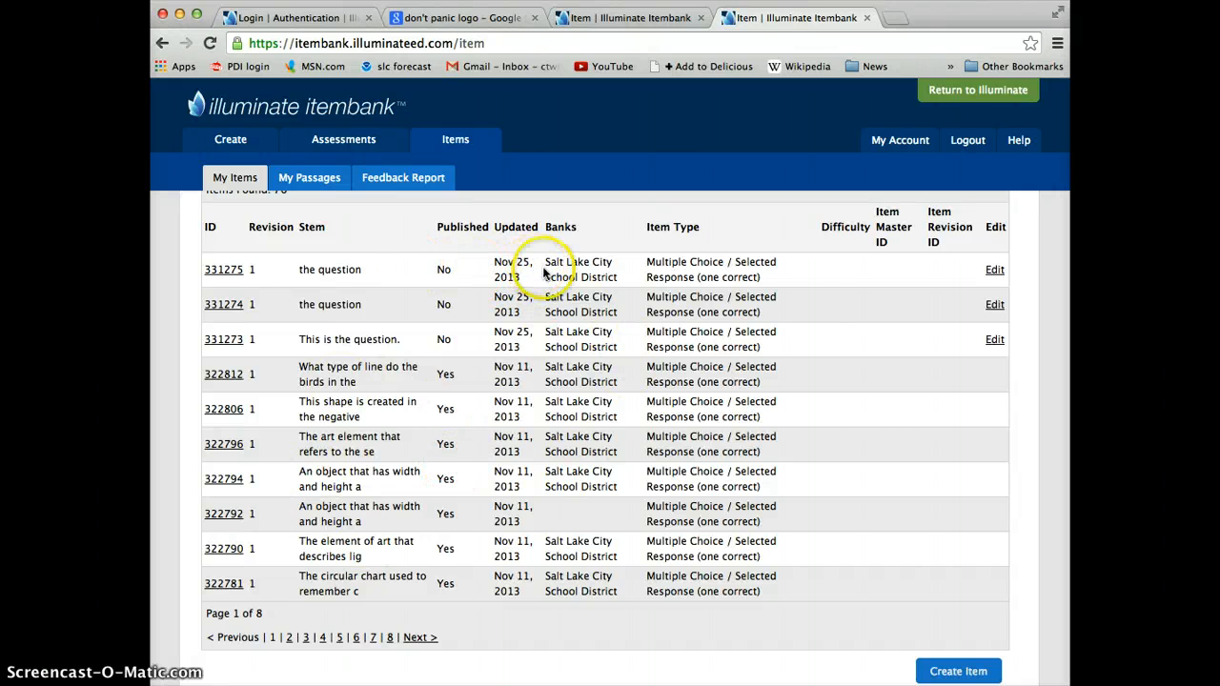
pyautogui.scroll(5, 810, 309)
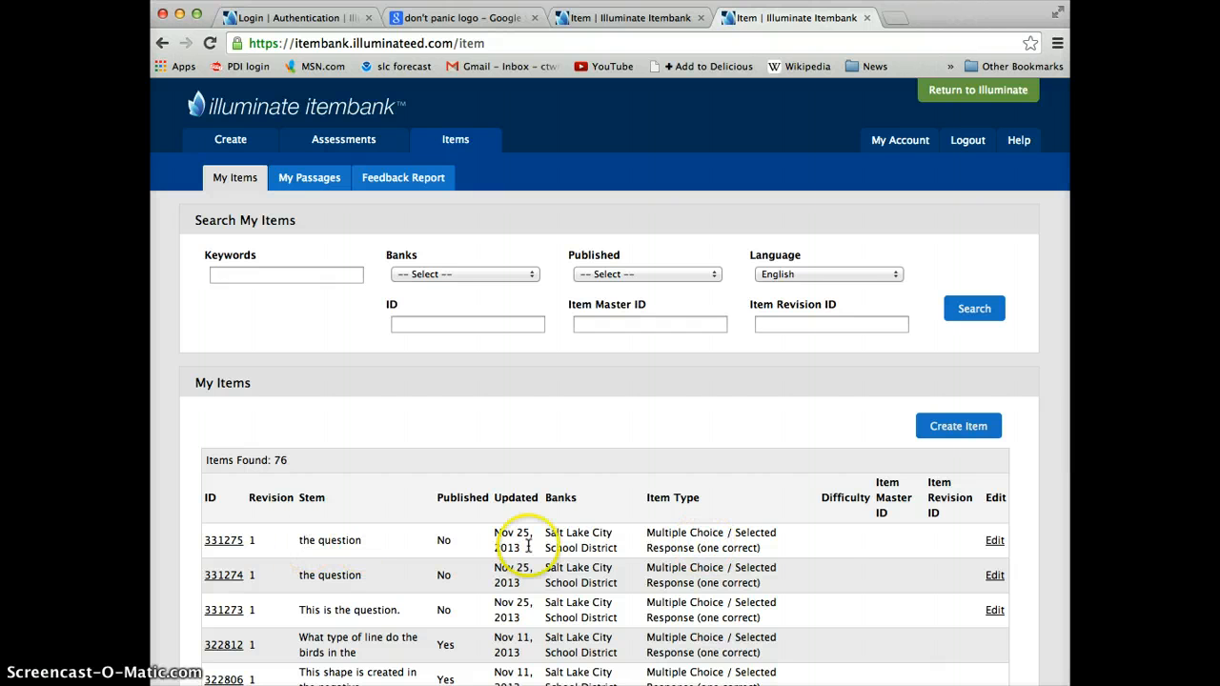
# Step: Open the duplicated item for editing and check its preview and what it needs before publishing
pyautogui.click(993, 540)
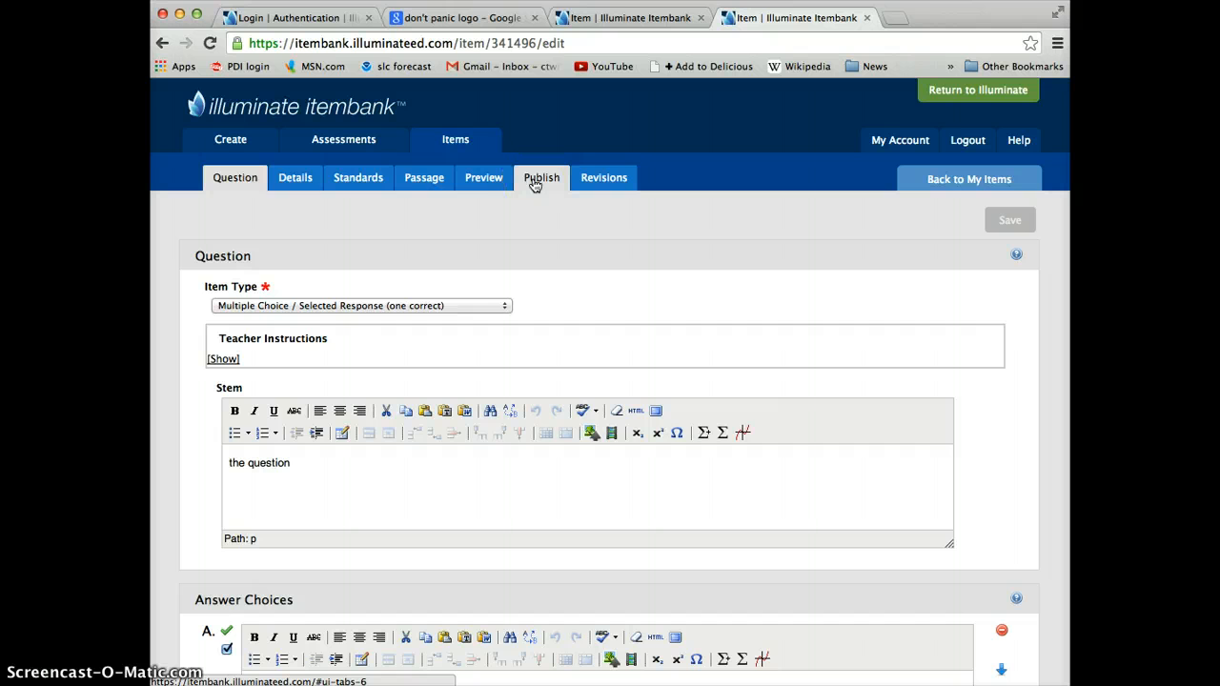
pyautogui.click(535, 181)
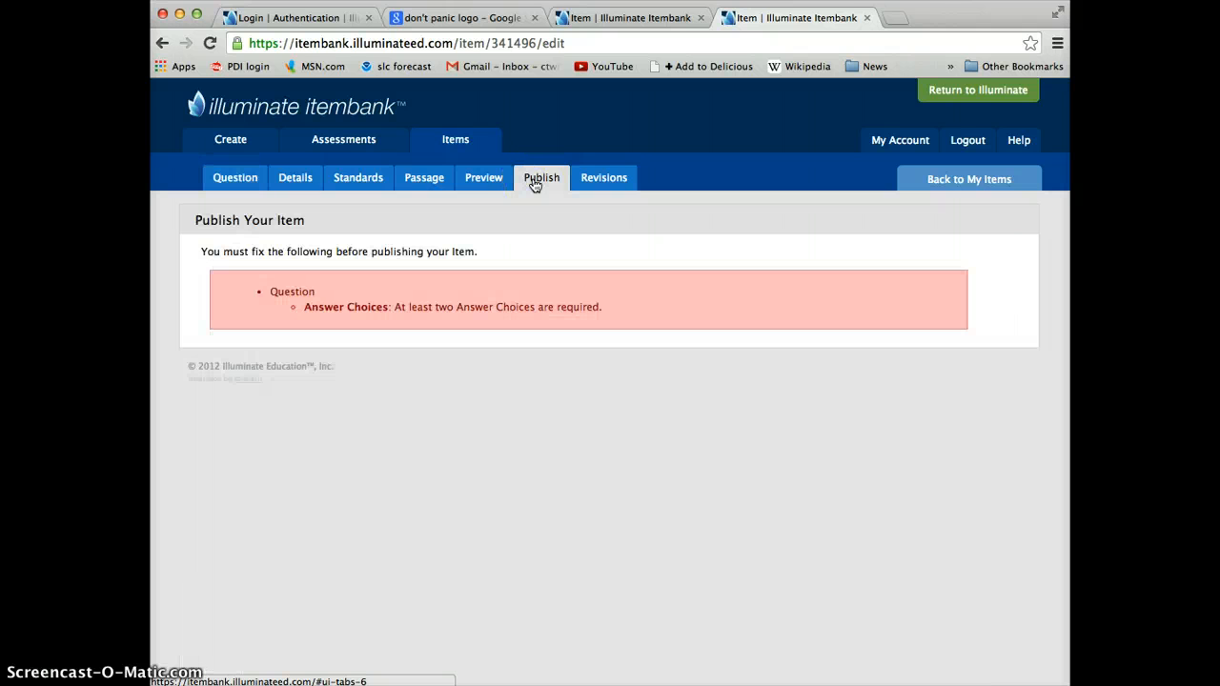
pyautogui.click(498, 180)
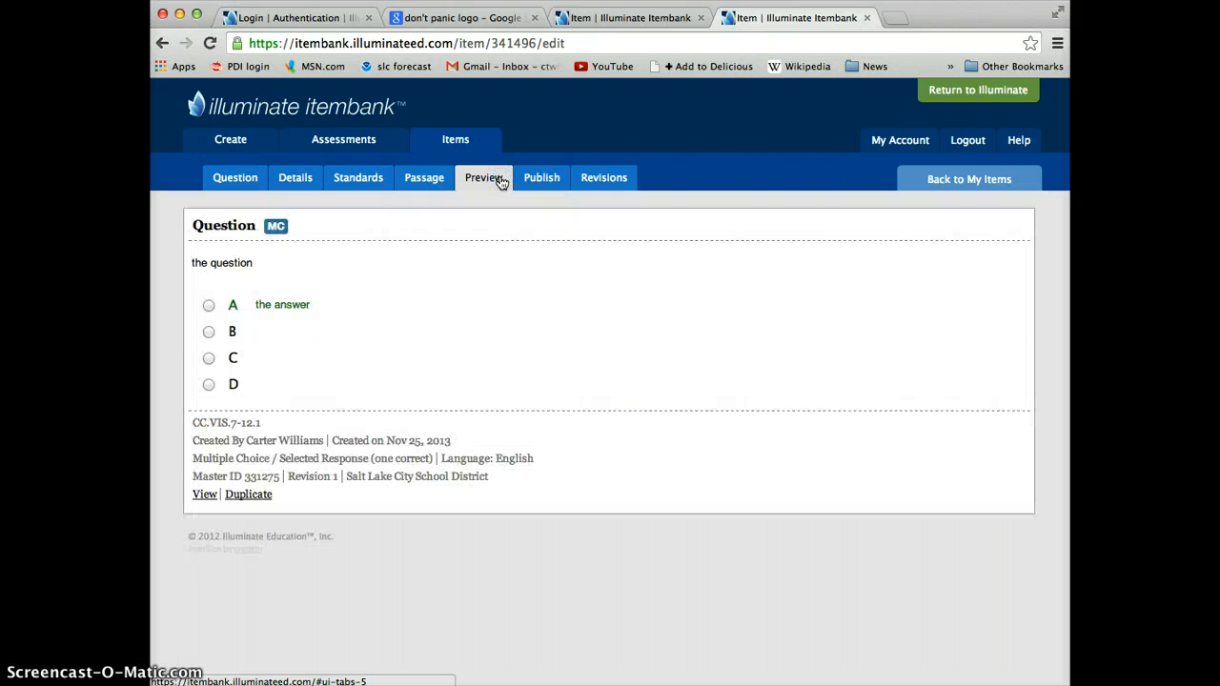
pyautogui.click(506, 221)
pyautogui.click(540, 181)
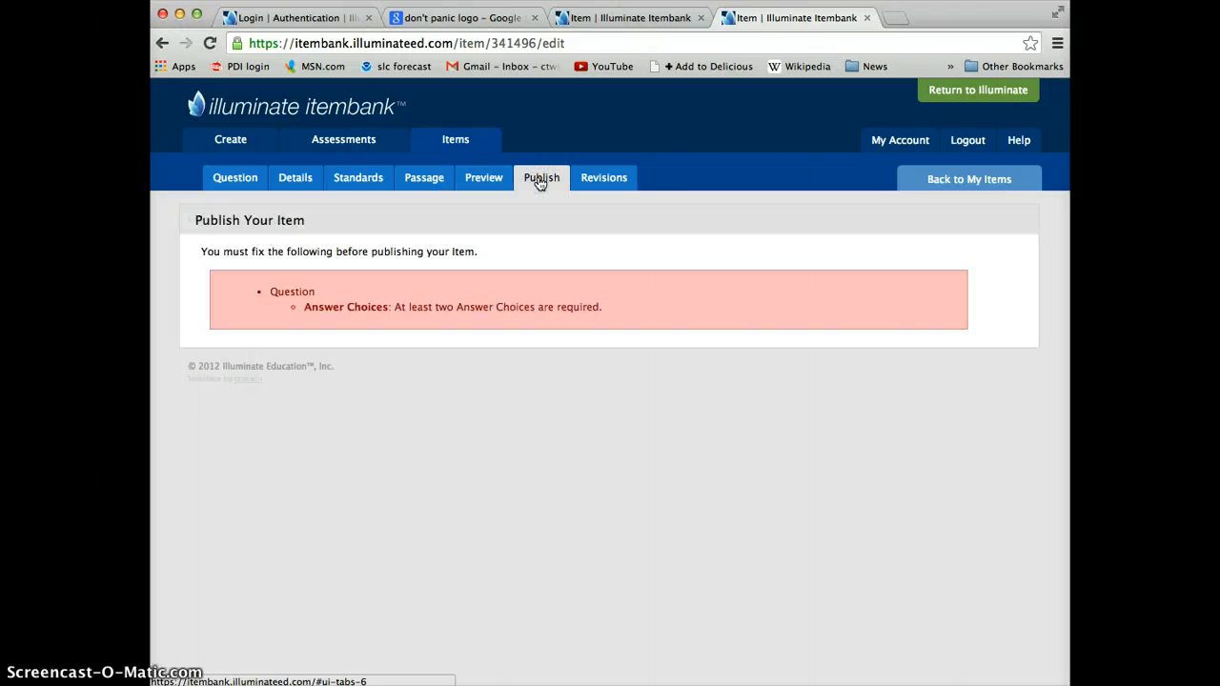
pyautogui.click(536, 308)
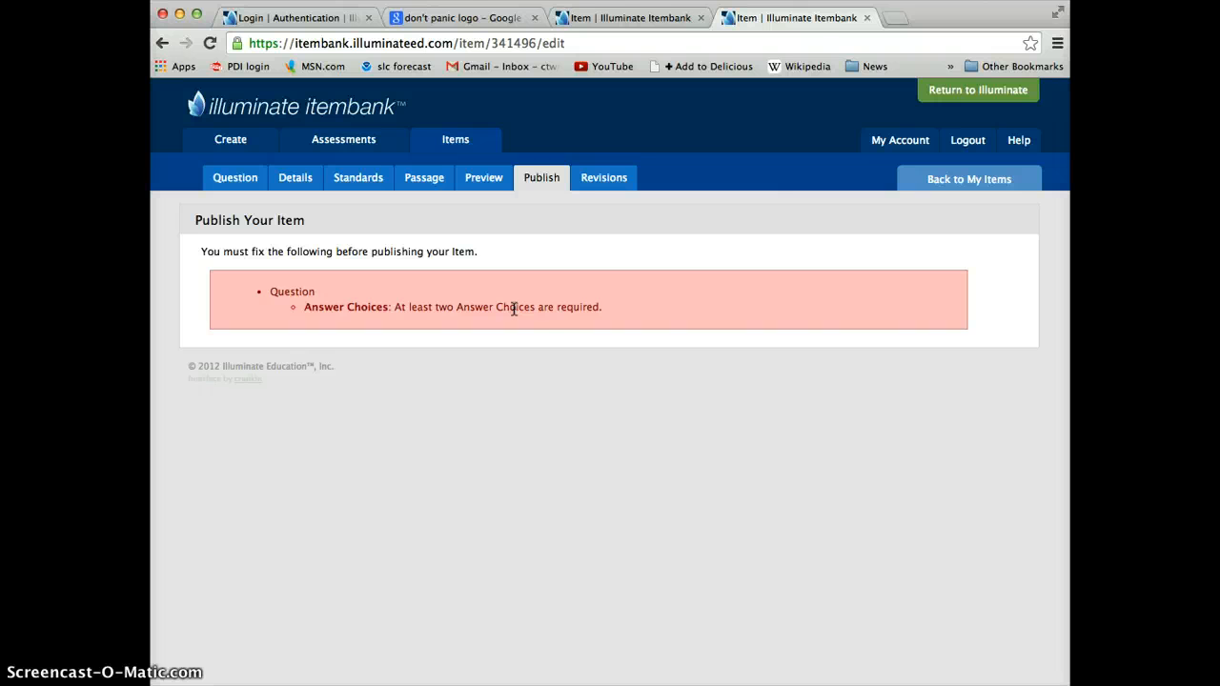
pyautogui.click(527, 363)
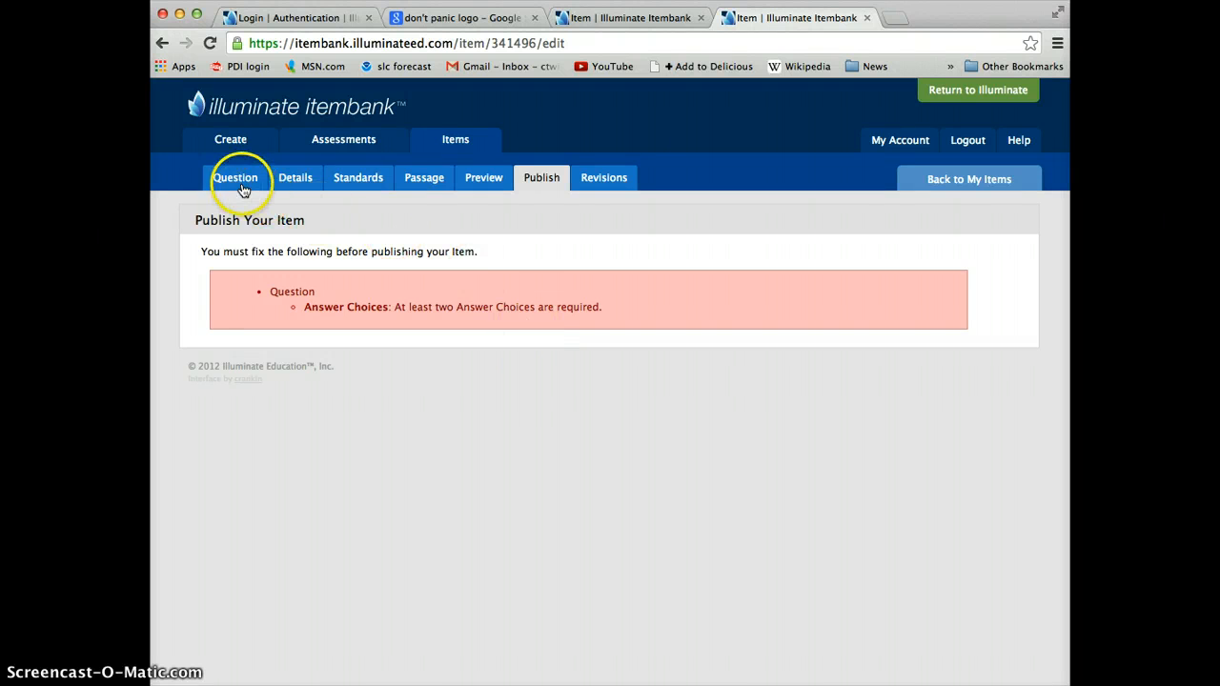